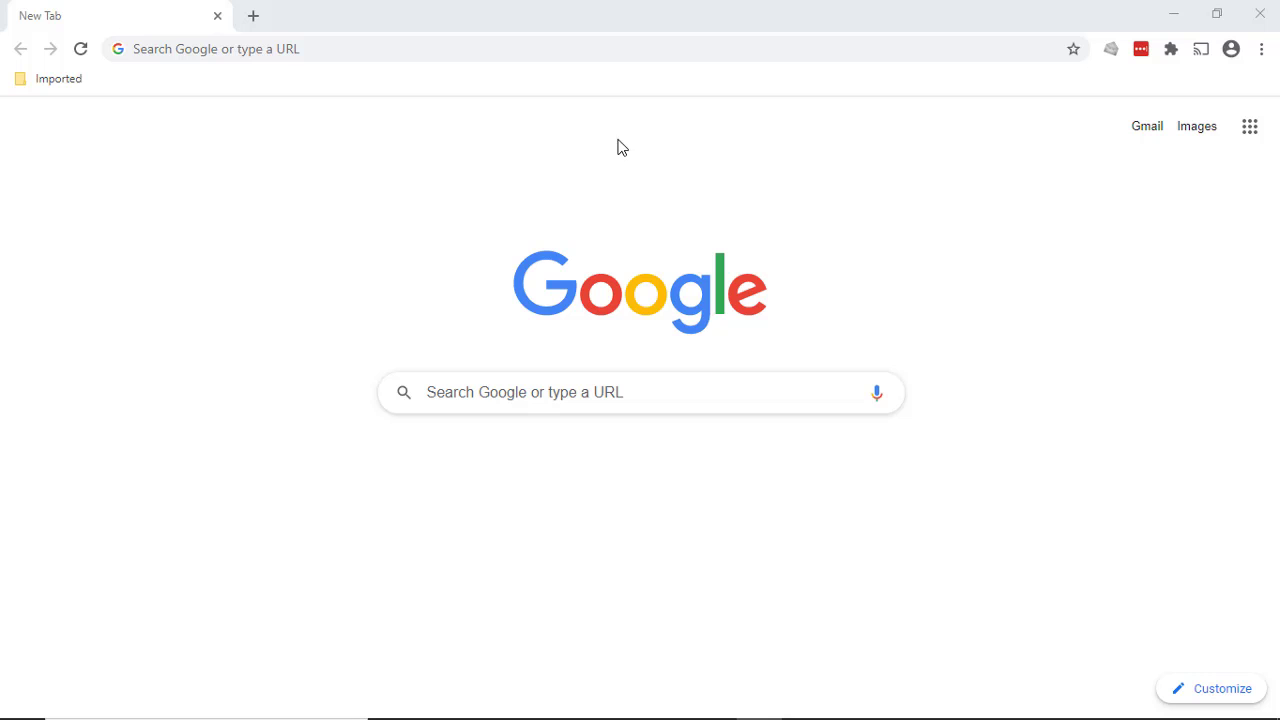
# Step: Open the Google Analytics site and sign in with the listed Google account
pyautogui.click(554, 48)
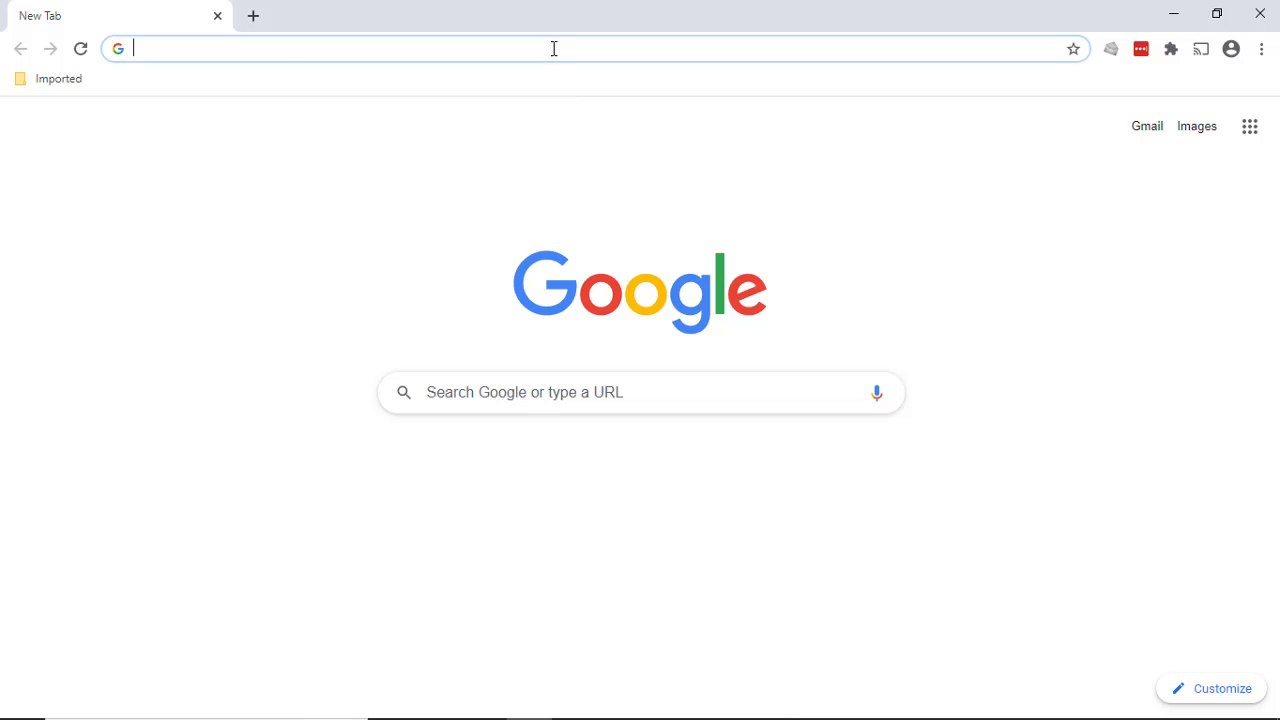
pyautogui.write('an')
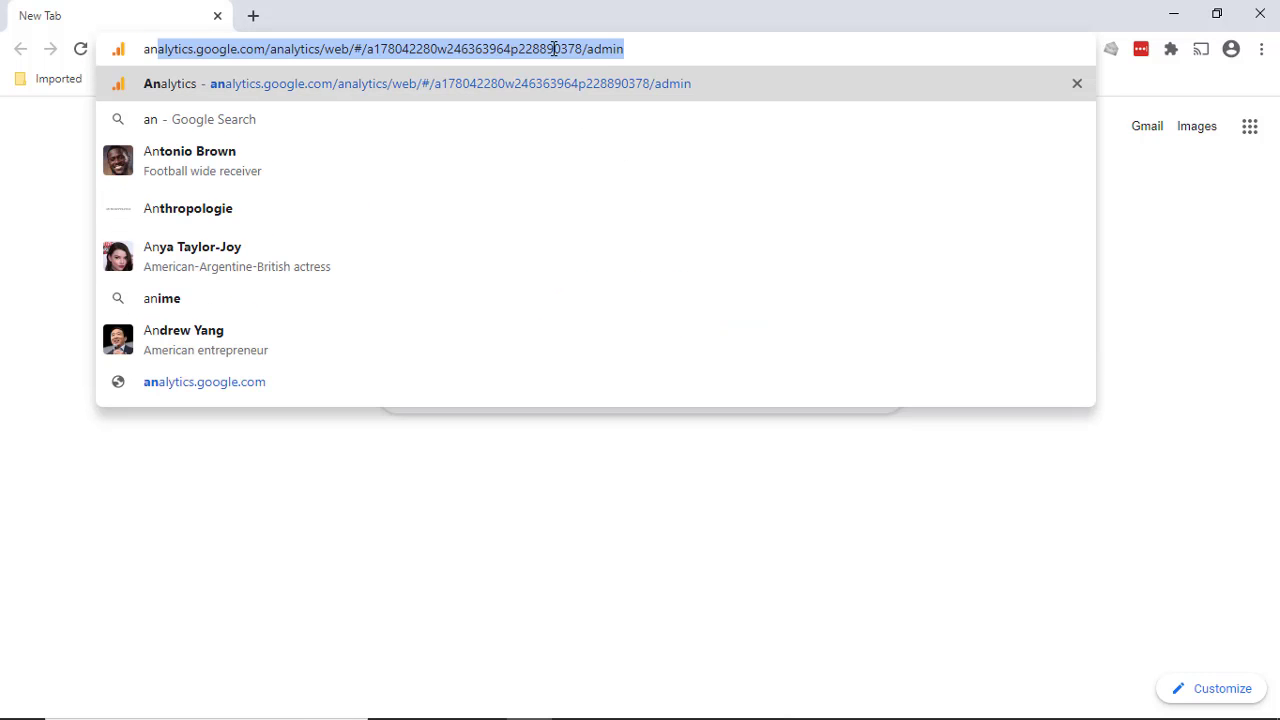
pyautogui.press('Return')
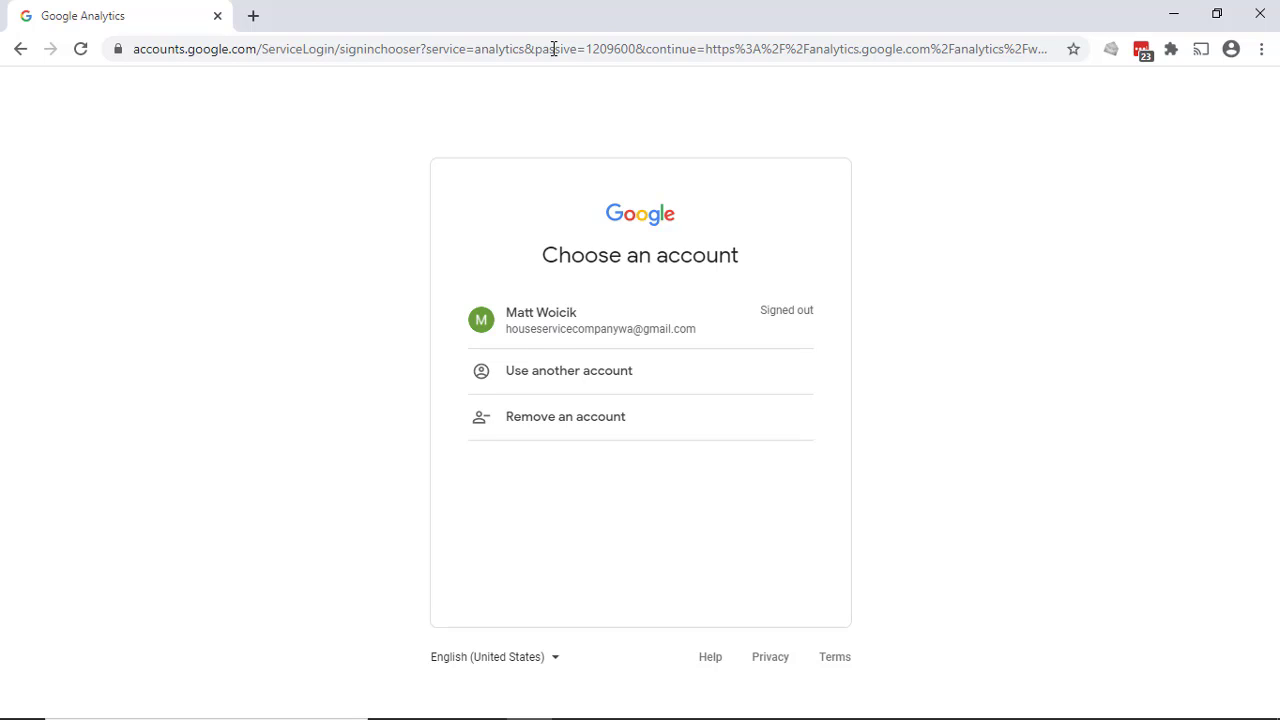
pyautogui.click(604, 331)
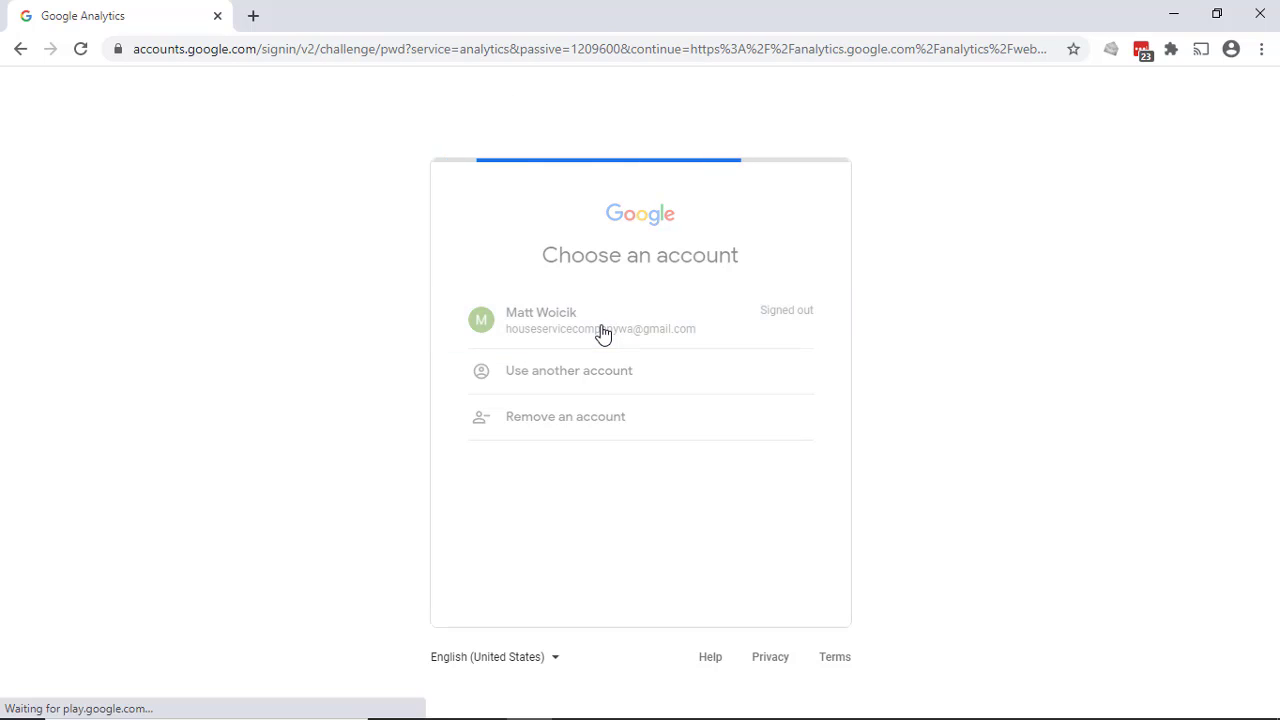
pyautogui.click(775, 455)
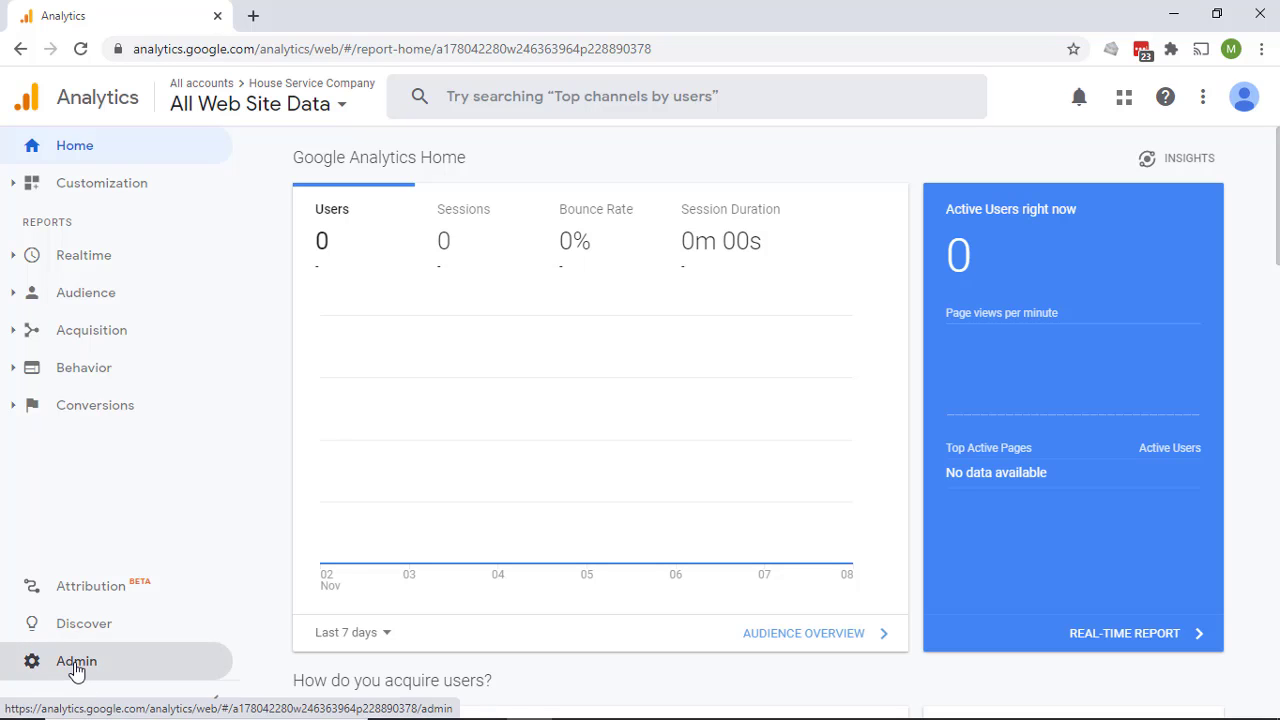
# Step: Open the Goals administration for the All Web Site Data view and start a new goal
pyautogui.click(76, 665)
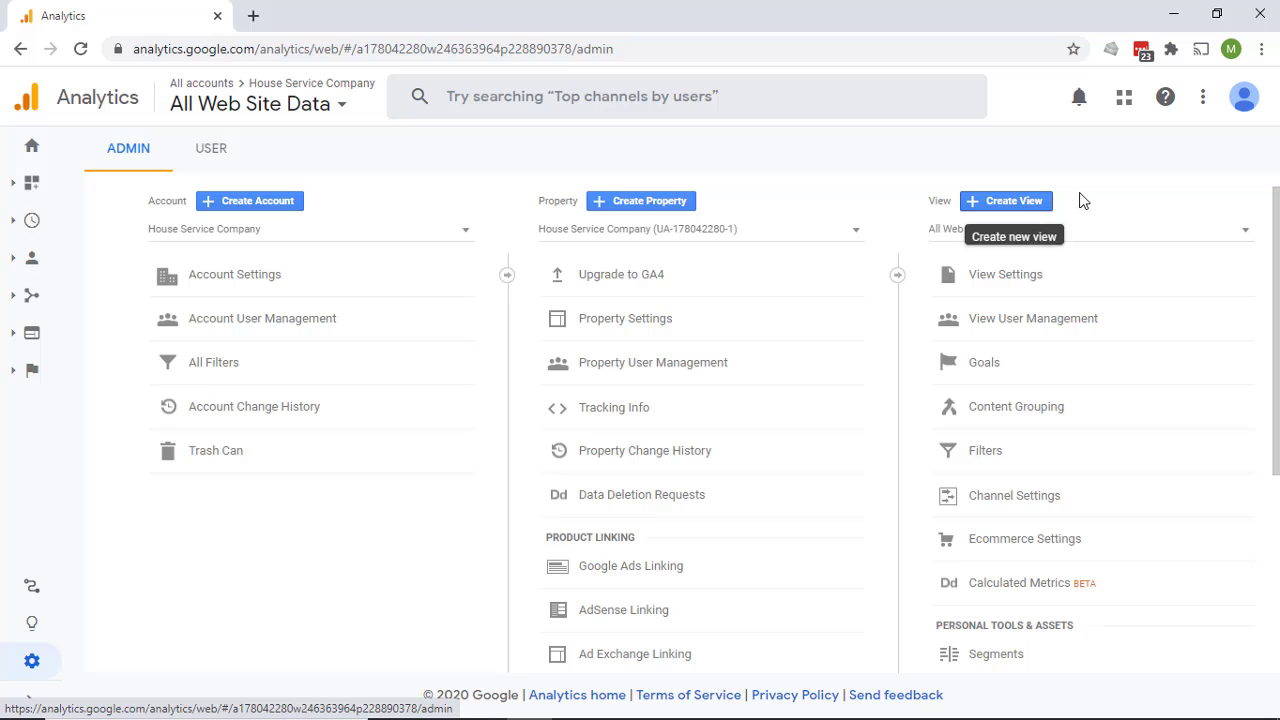
pyautogui.click(980, 366)
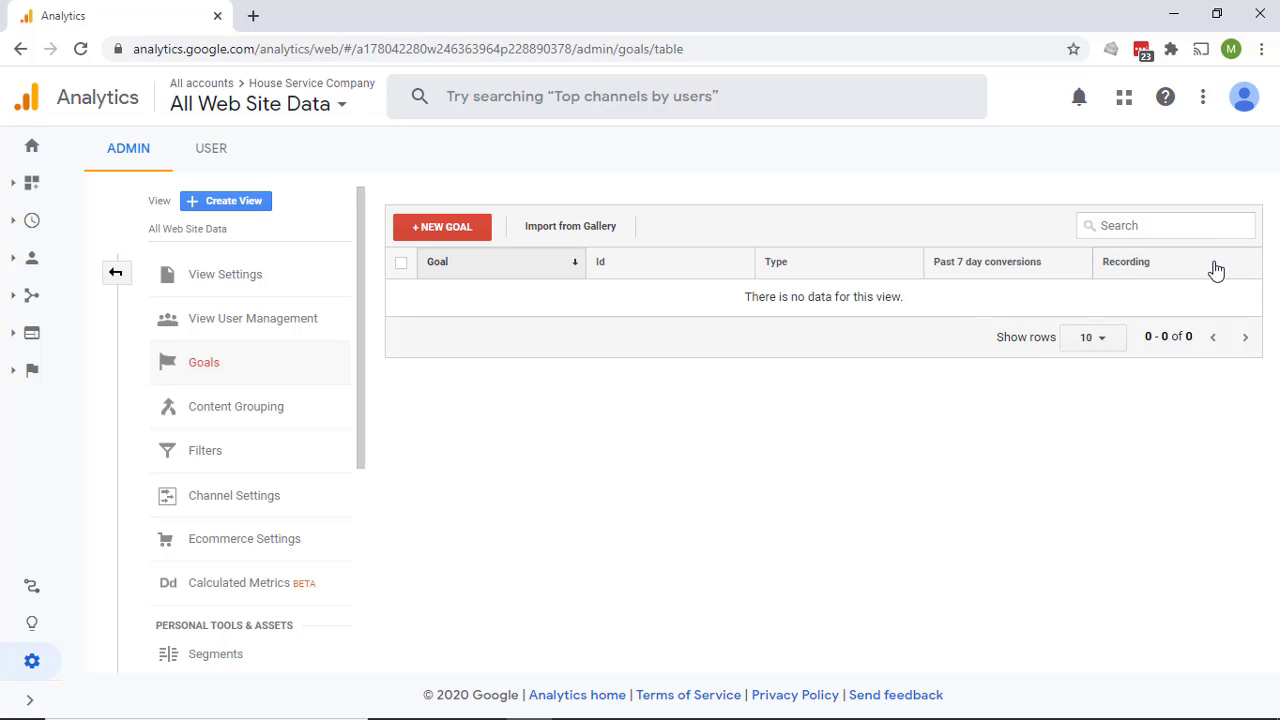
pyautogui.click(467, 237)
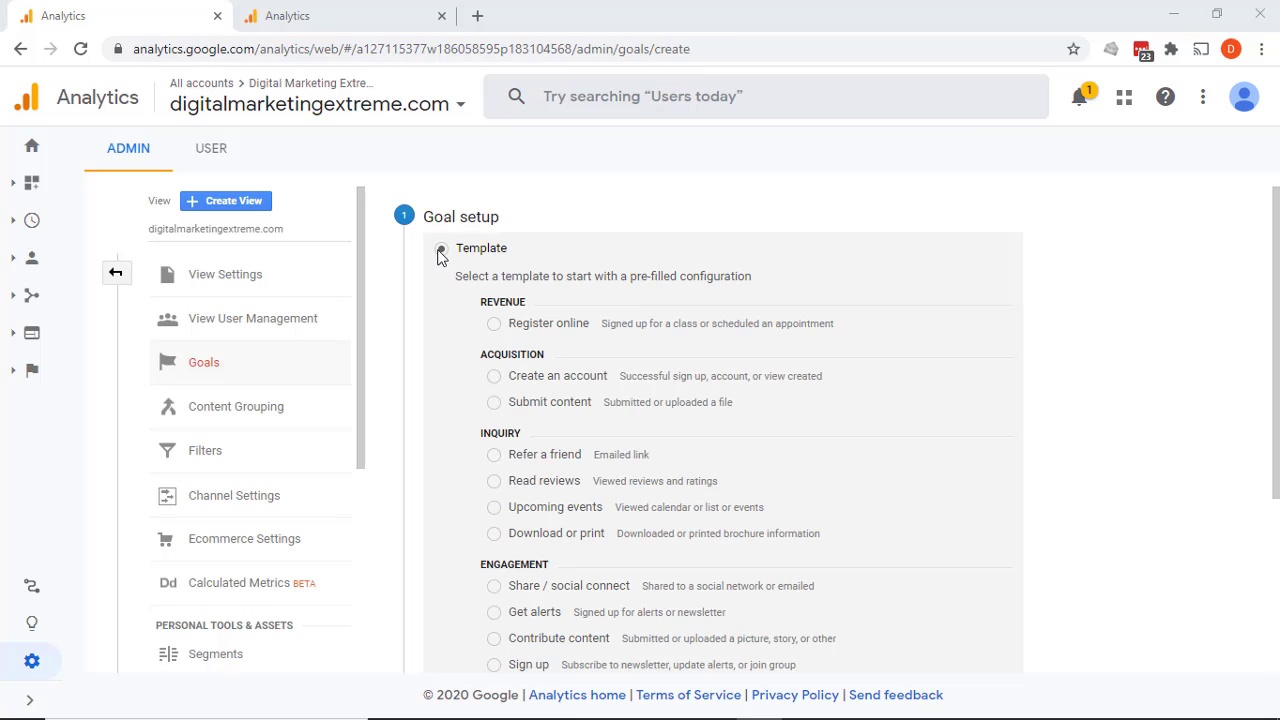
# Step: Examine the goal setup options, from the Revenue, Acquisition, Inquiry and Engagement templates to the Smart Goal and Custom choices
pyautogui.click(441, 248)
pyautogui.scroll(-3, 452, 258)
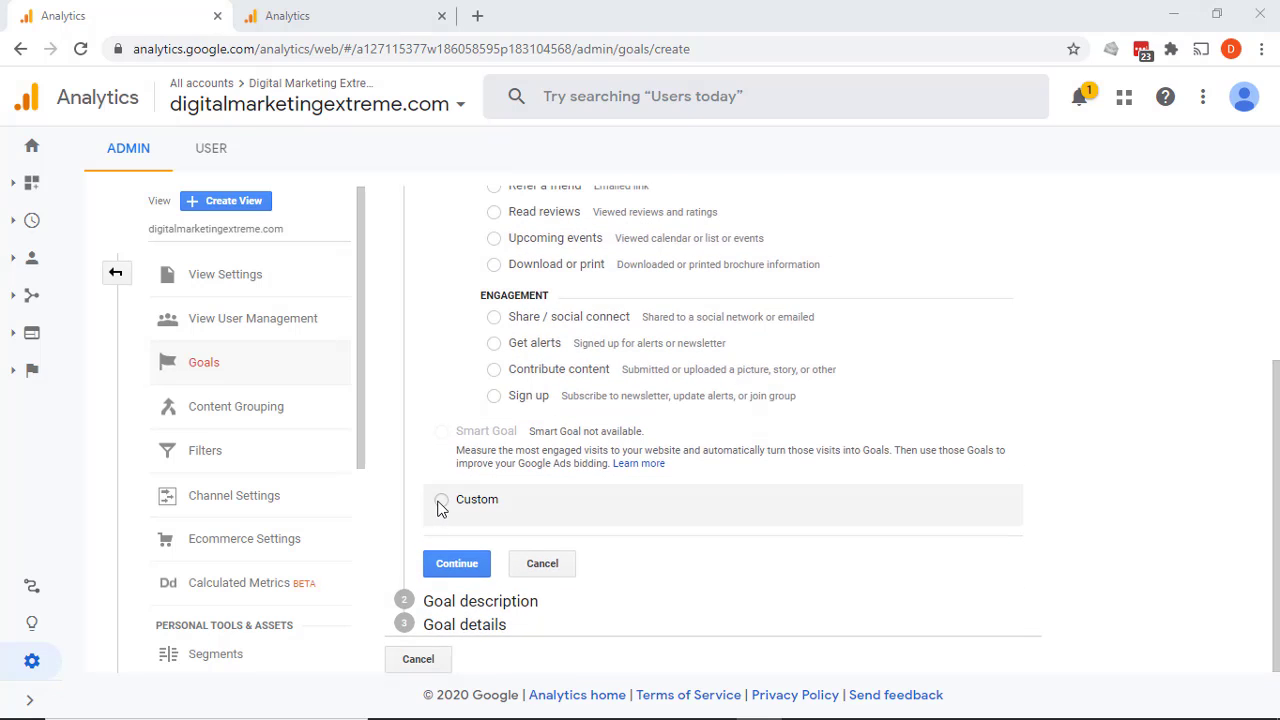
pyautogui.scroll(3, 710, 322)
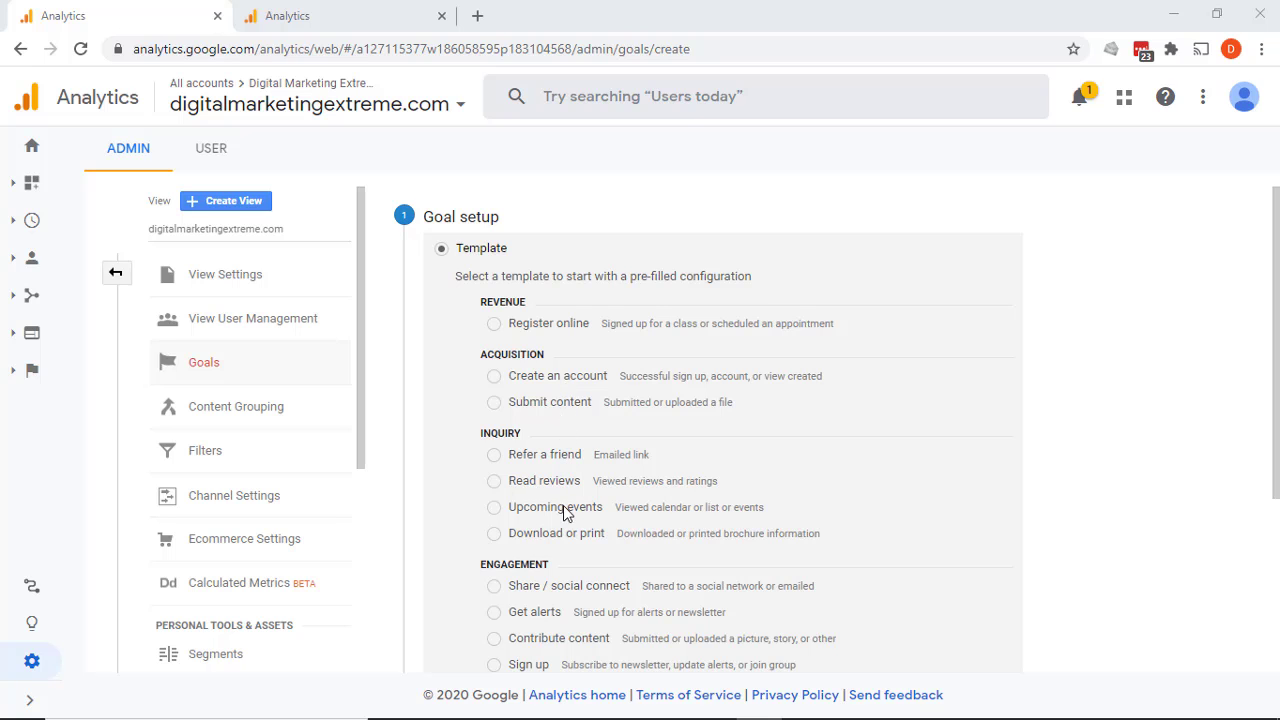
pyautogui.scroll(-2, 565, 510)
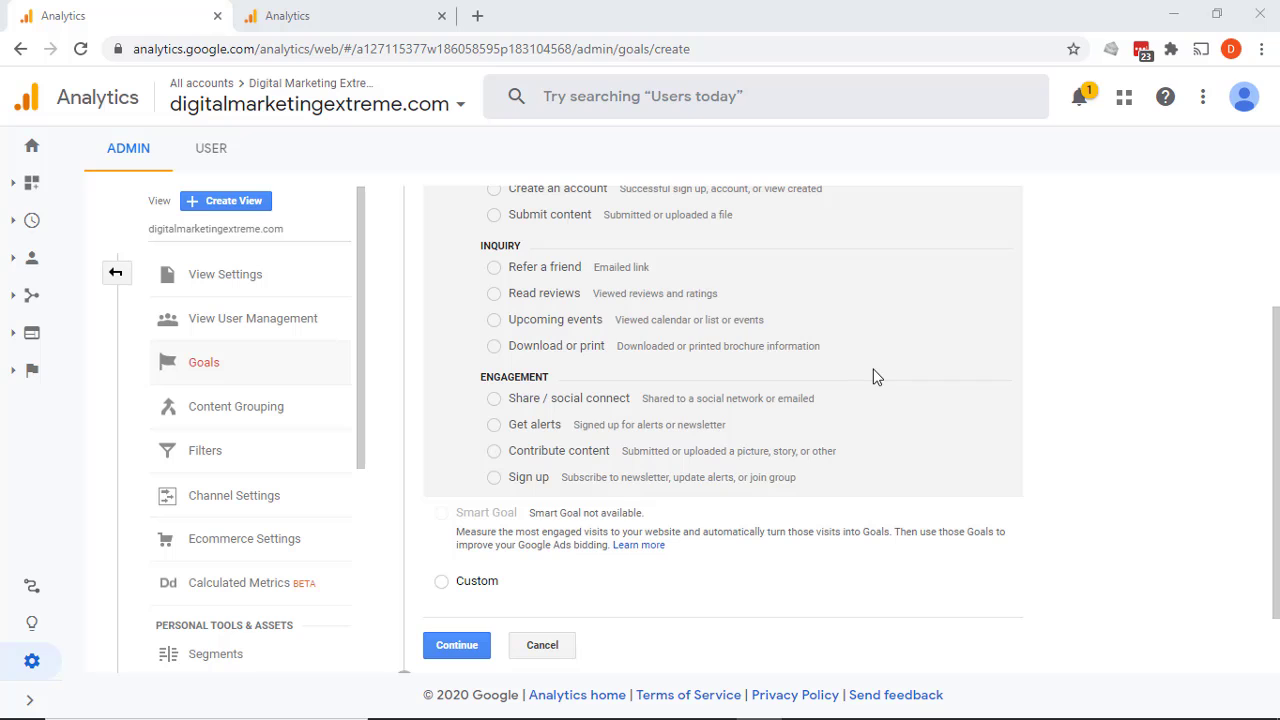
pyautogui.scroll(2, 870, 370)
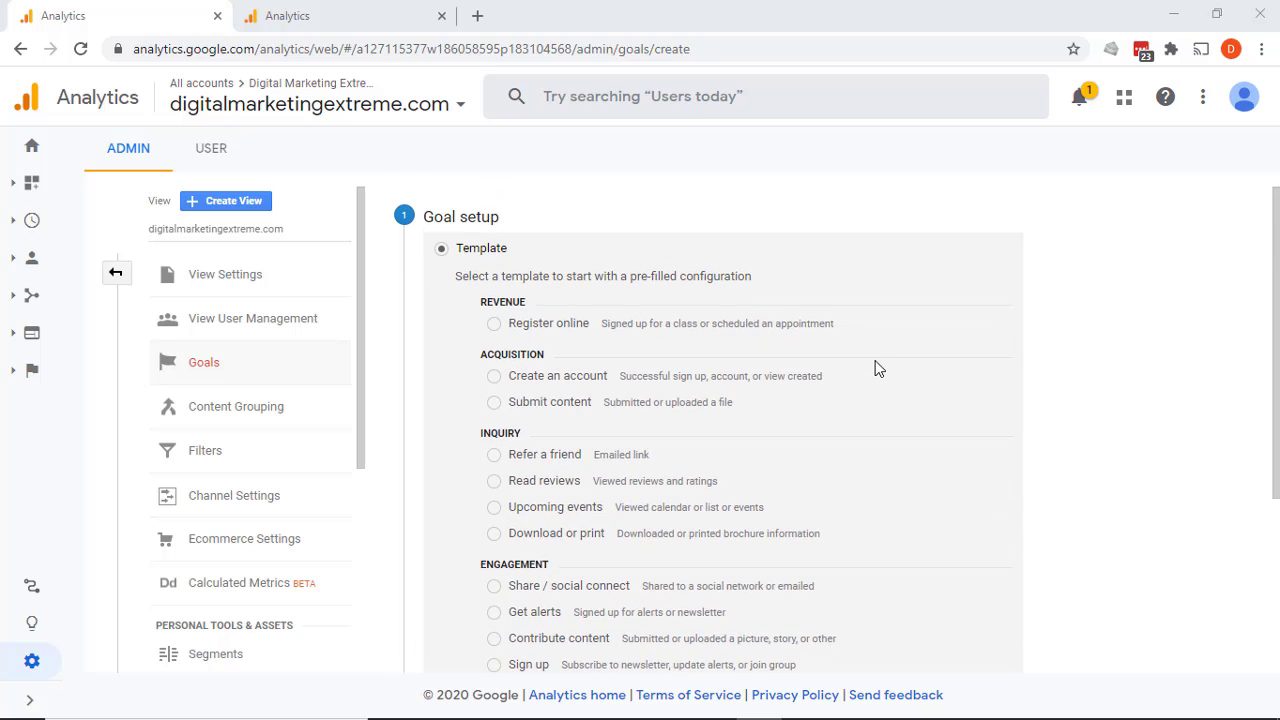
pyautogui.scroll(-2, 870, 375)
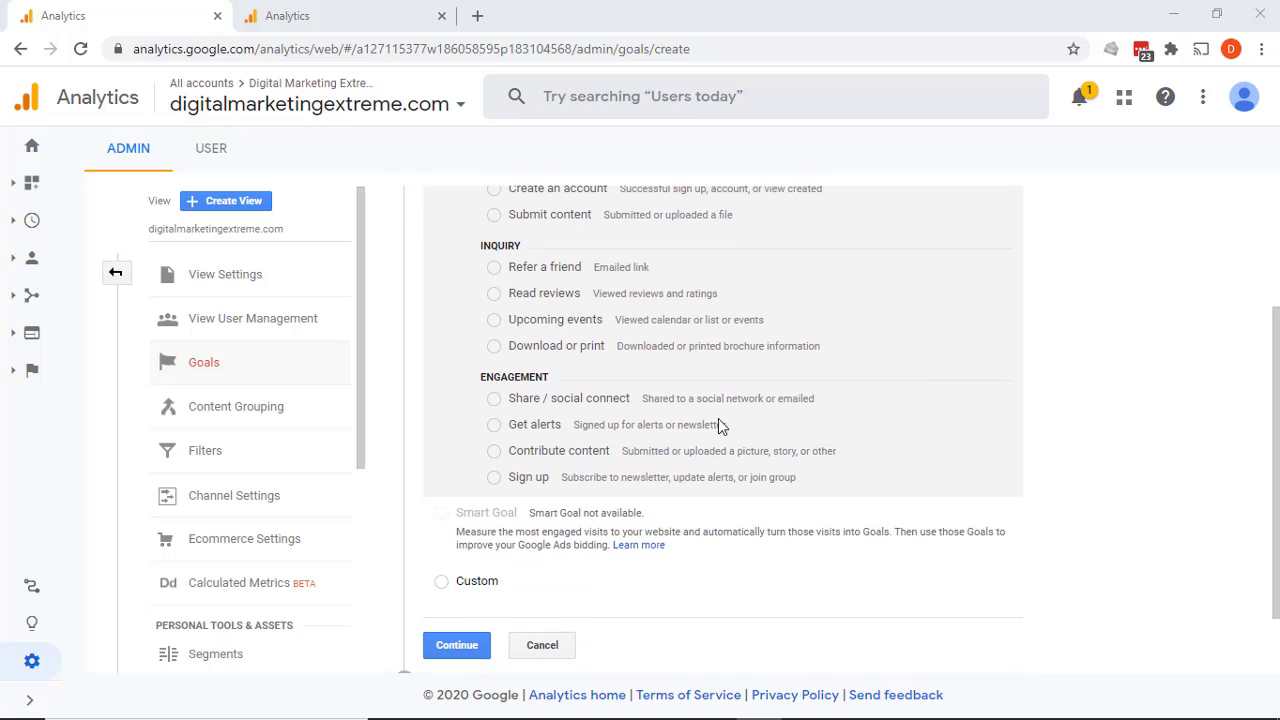
# Step: Try the Sign up engagement template up to its goal description, and return to the goal setup
pyautogui.click(495, 479)
pyautogui.scroll(-1, 520, 585)
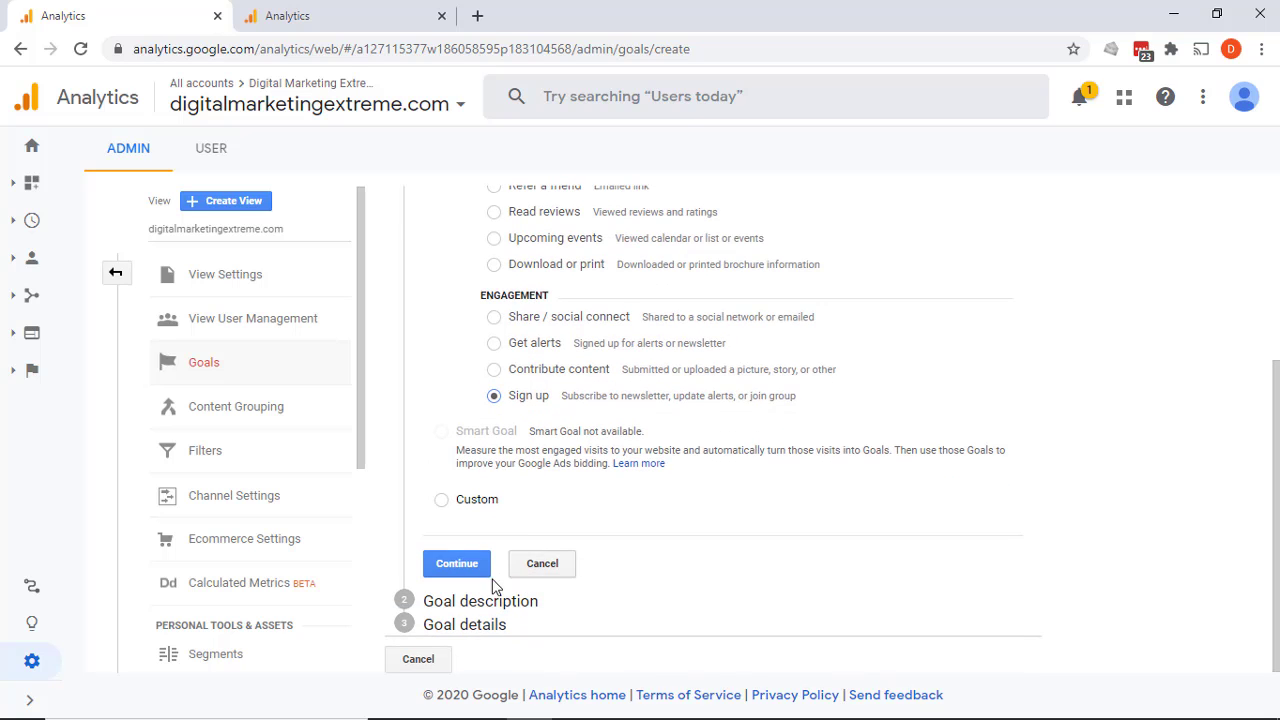
pyautogui.click(471, 566)
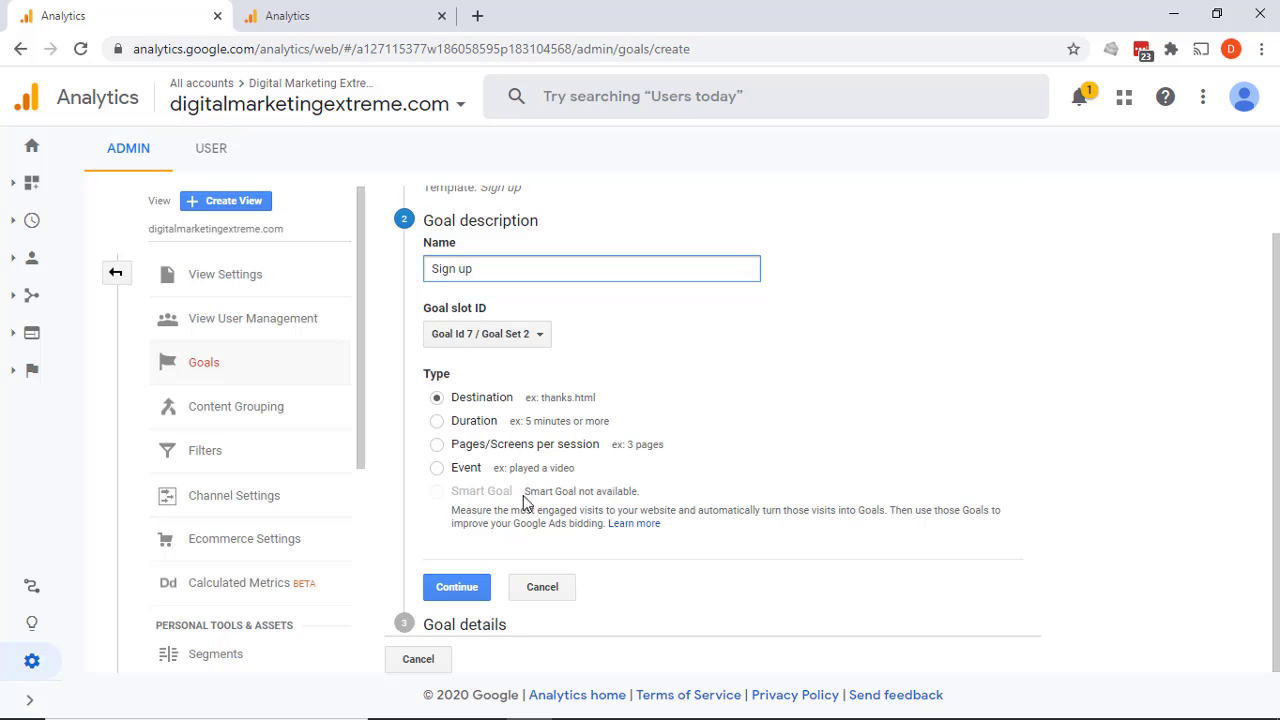
pyautogui.click(540, 587)
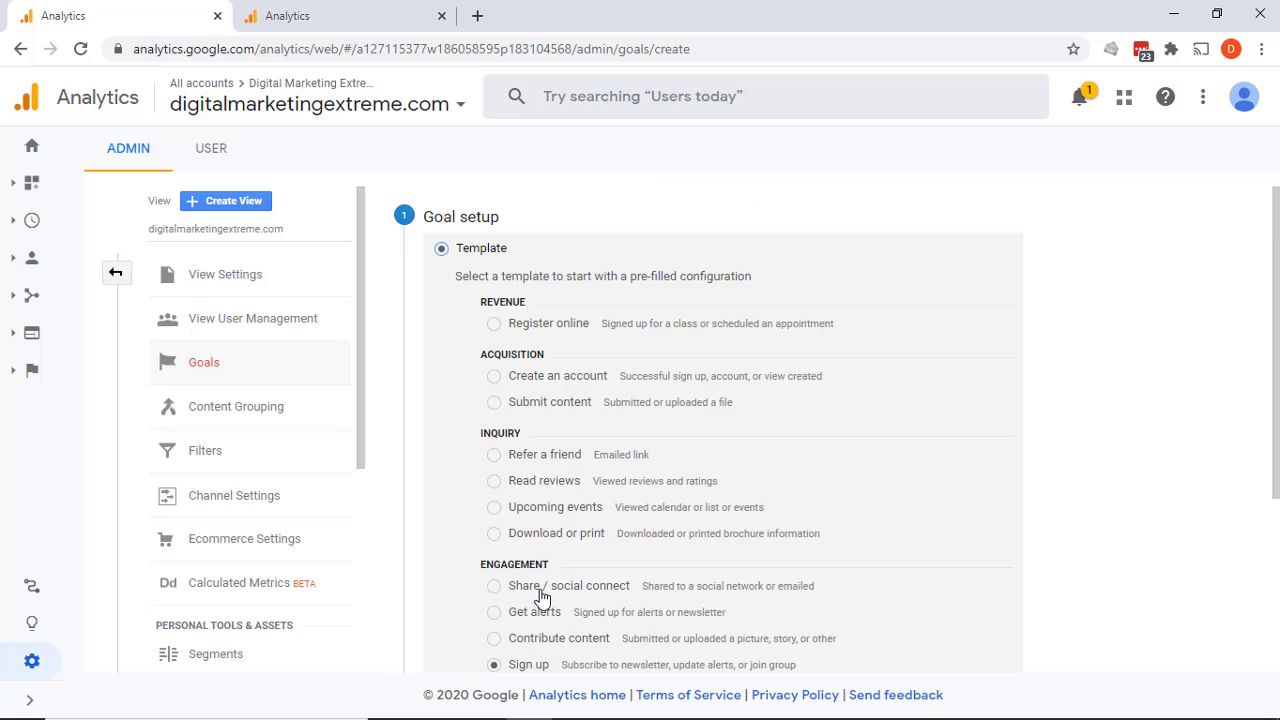
# Step: Try the Submit content acquisition template up to its goal description, and return to the goal setup
pyautogui.click(495, 403)
pyautogui.scroll(-2, 501, 400)
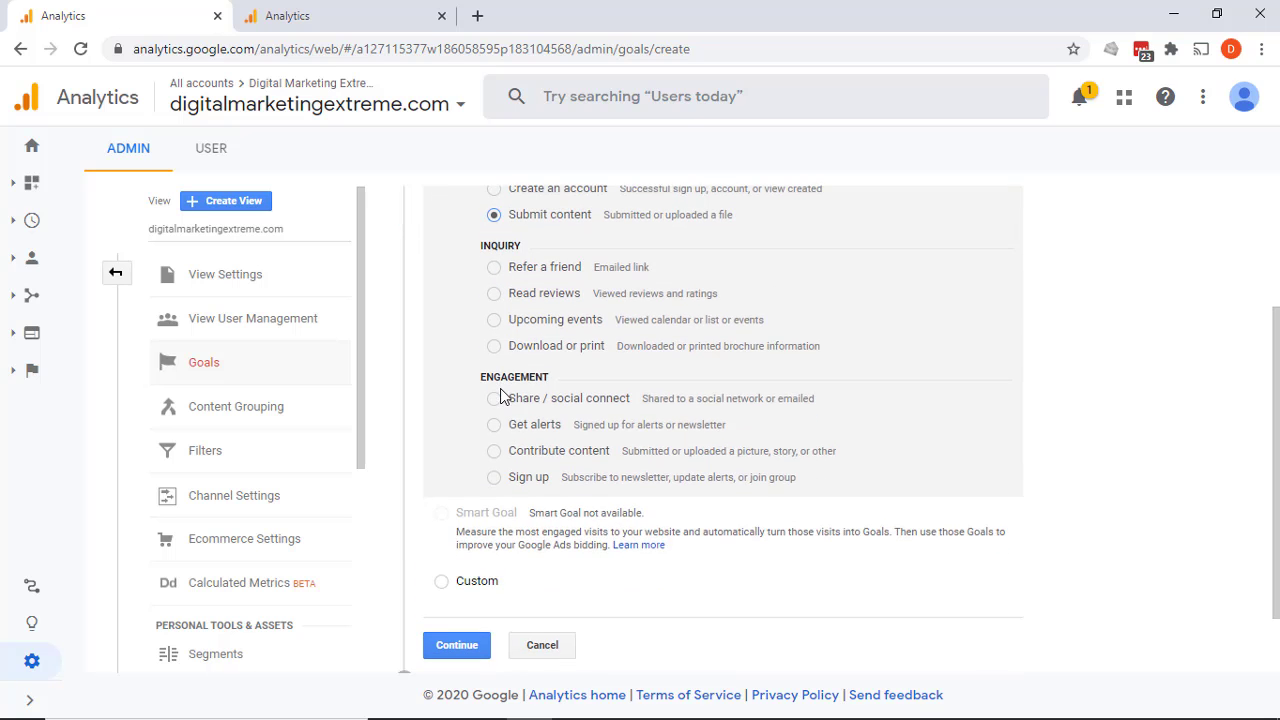
pyautogui.scroll(-1, 470, 480)
pyautogui.click(459, 560)
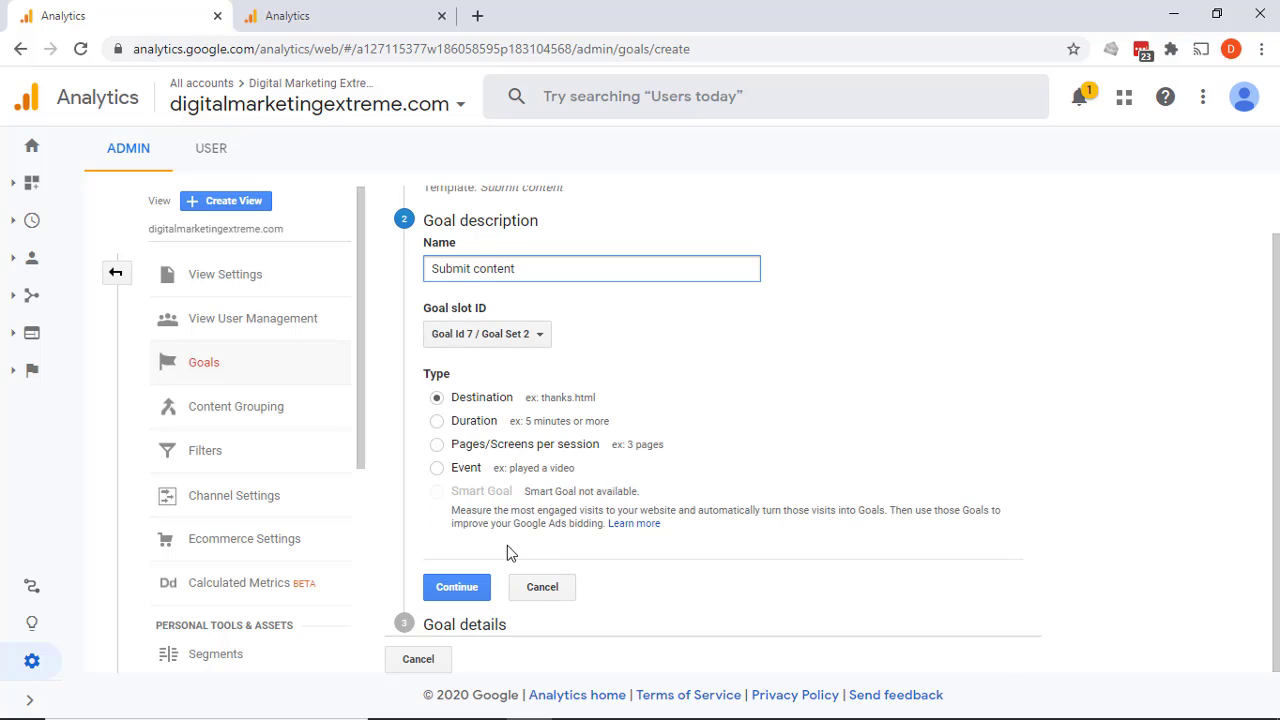
pyautogui.click(540, 589)
# Step: Choose the Custom goal setup and name the goal "Newsletter signup"
pyautogui.scroll(-3, 430, 248)
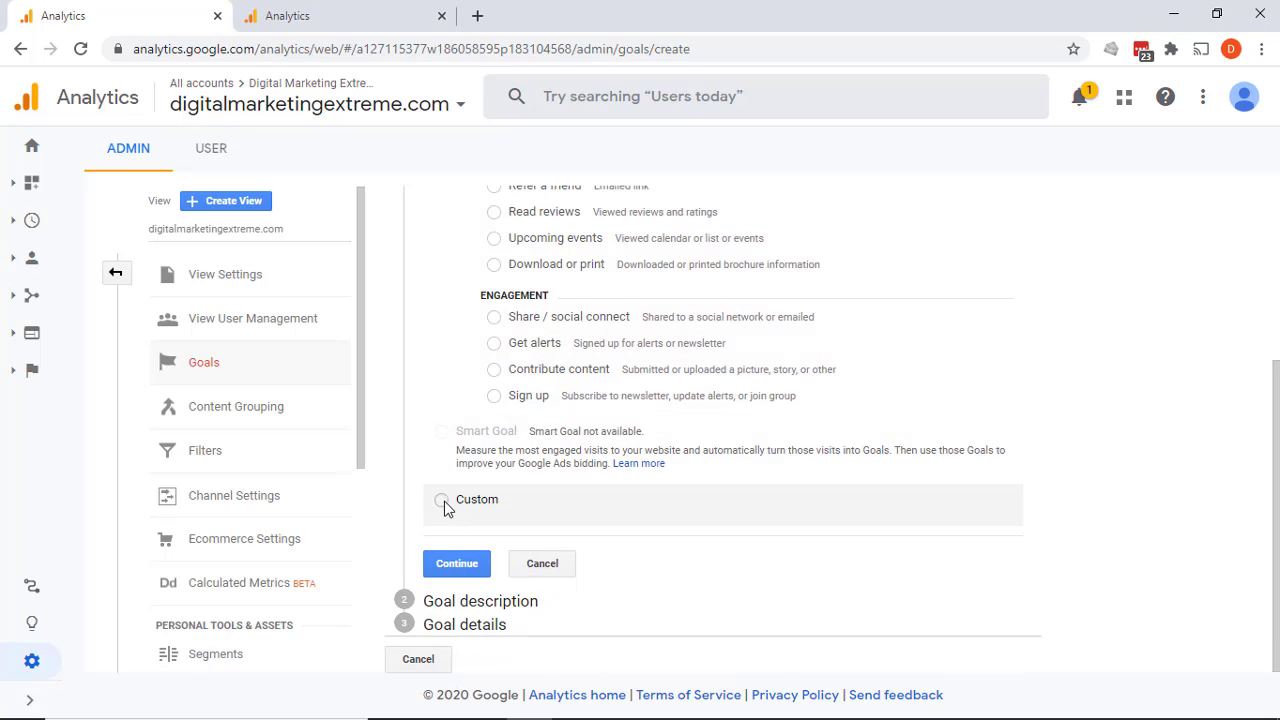
pyautogui.click(442, 502)
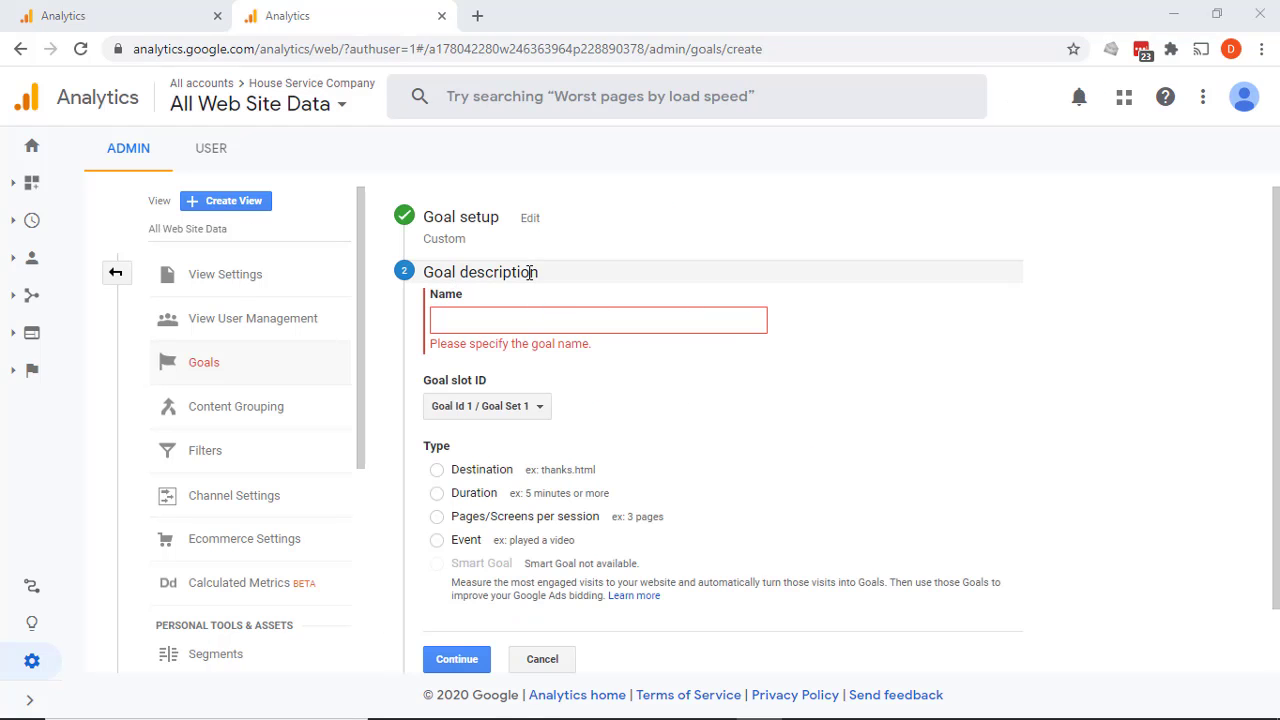
pyautogui.click(582, 320)
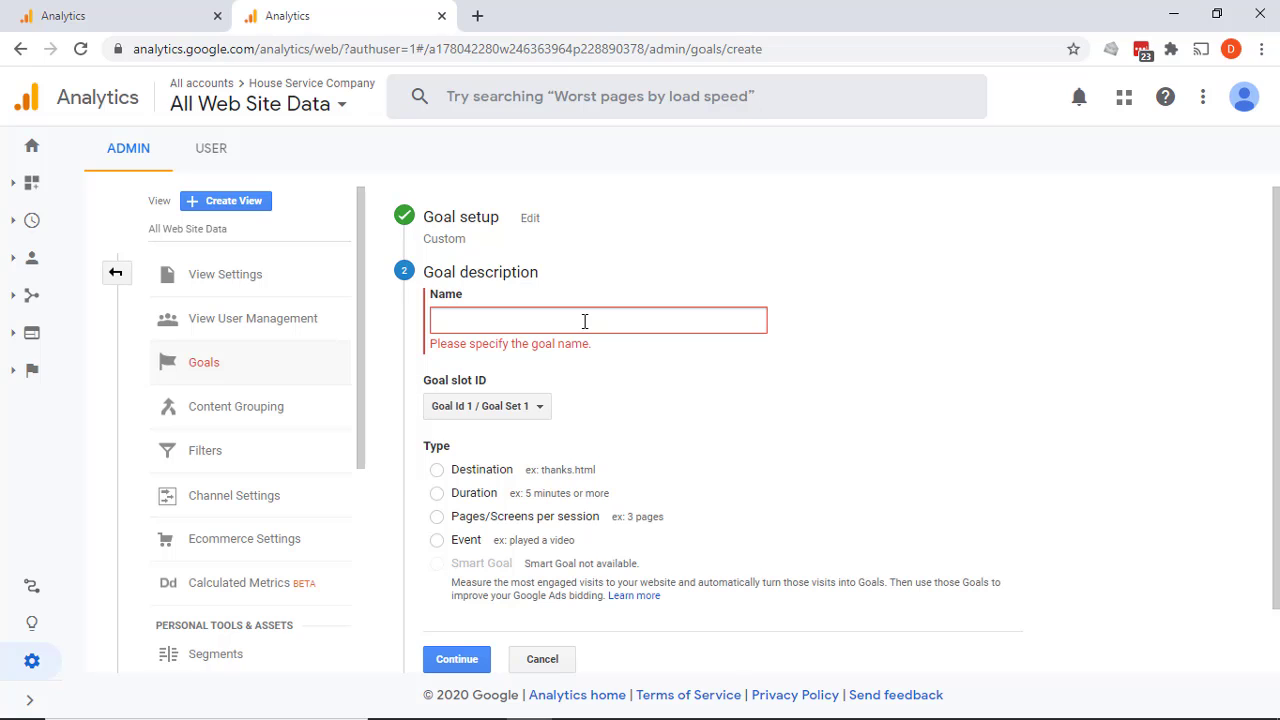
pyautogui.write('d')
pyautogui.press('BackSpace')
pyautogui.write('New')
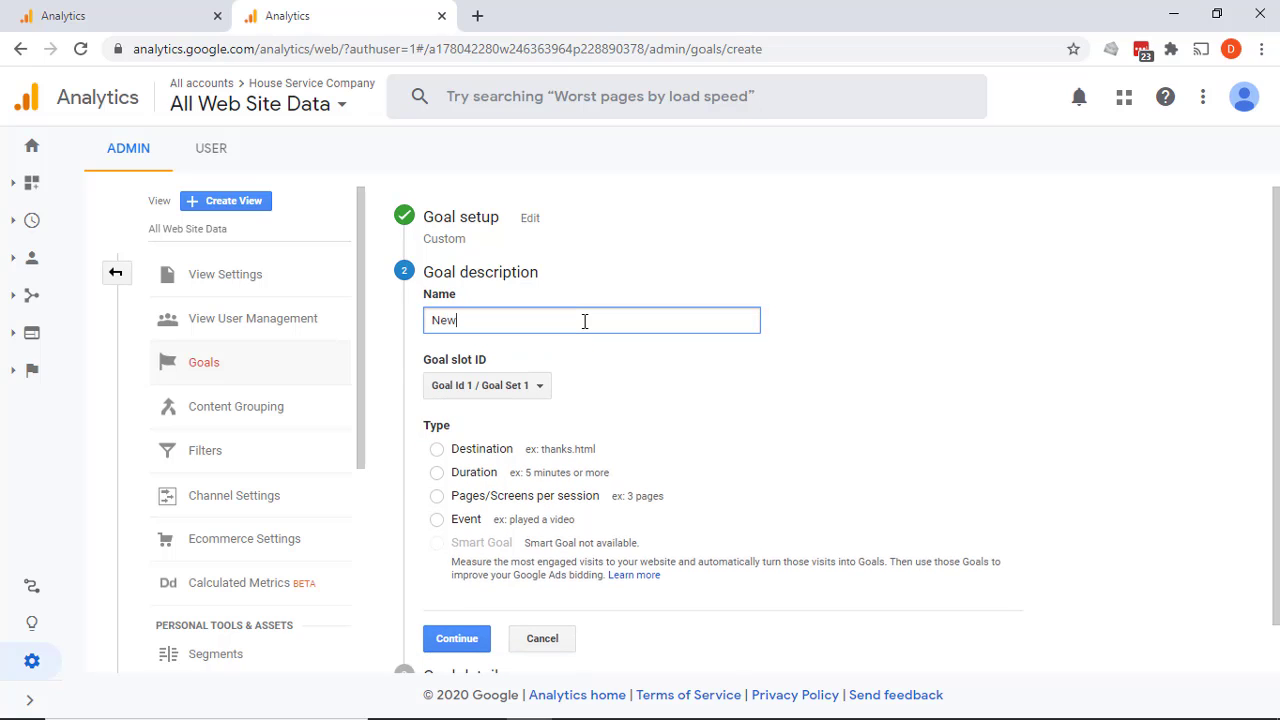
pyautogui.write('sletter signup')
# Step: Look through the available goal slot IDs without changing the selected Goal Id 1 / Goal Set 1
pyautogui.click(527, 390)
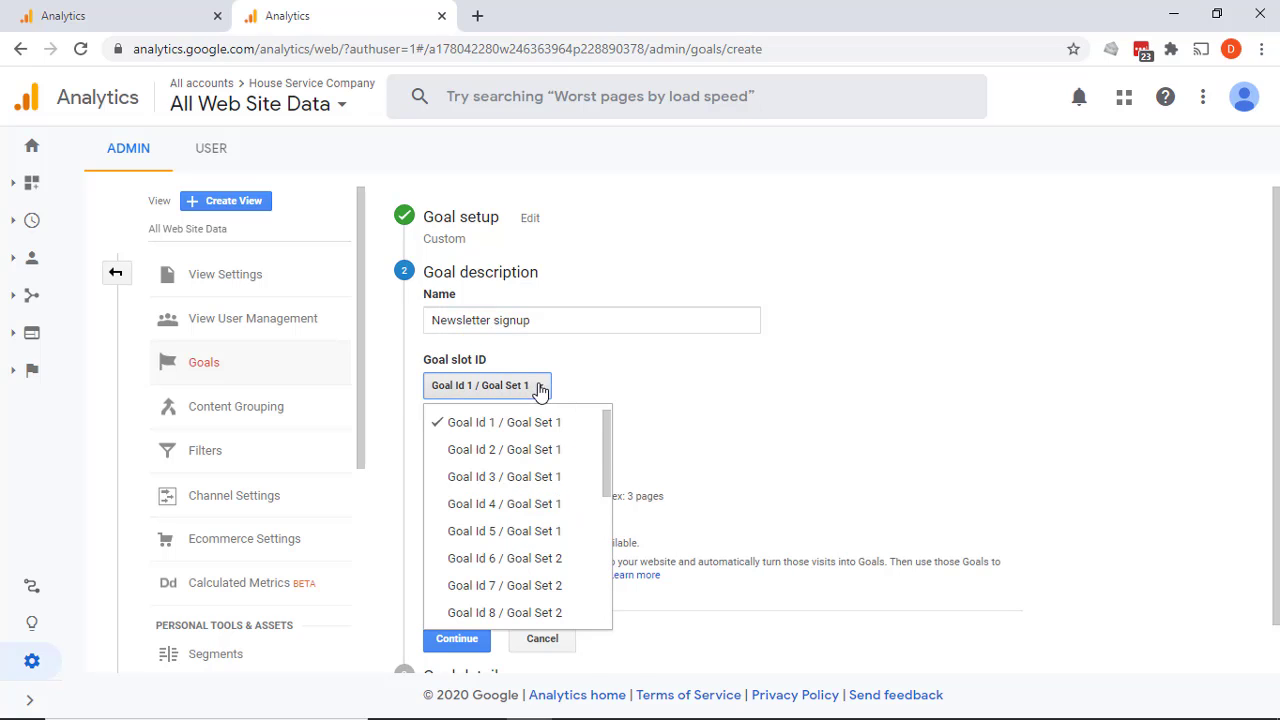
pyautogui.moveTo(610, 450); pyautogui.dragTo(600, 607)
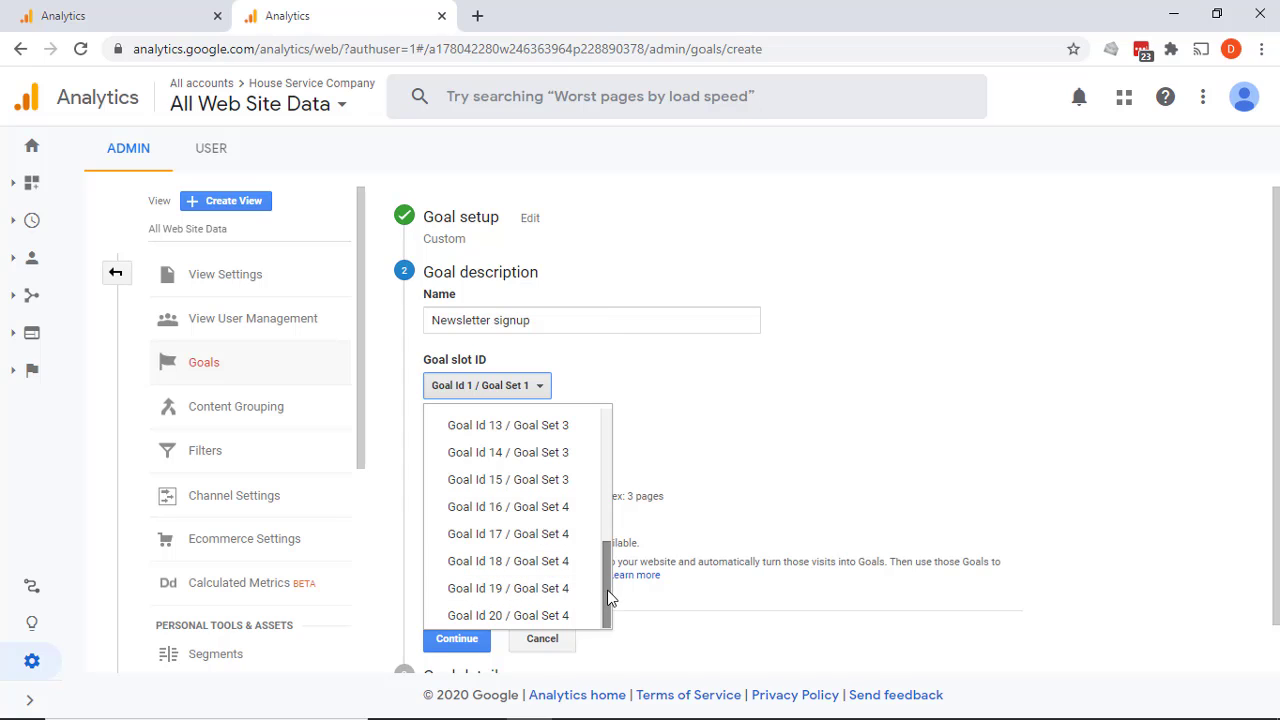
pyautogui.moveTo(606, 598); pyautogui.dragTo(612, 450)
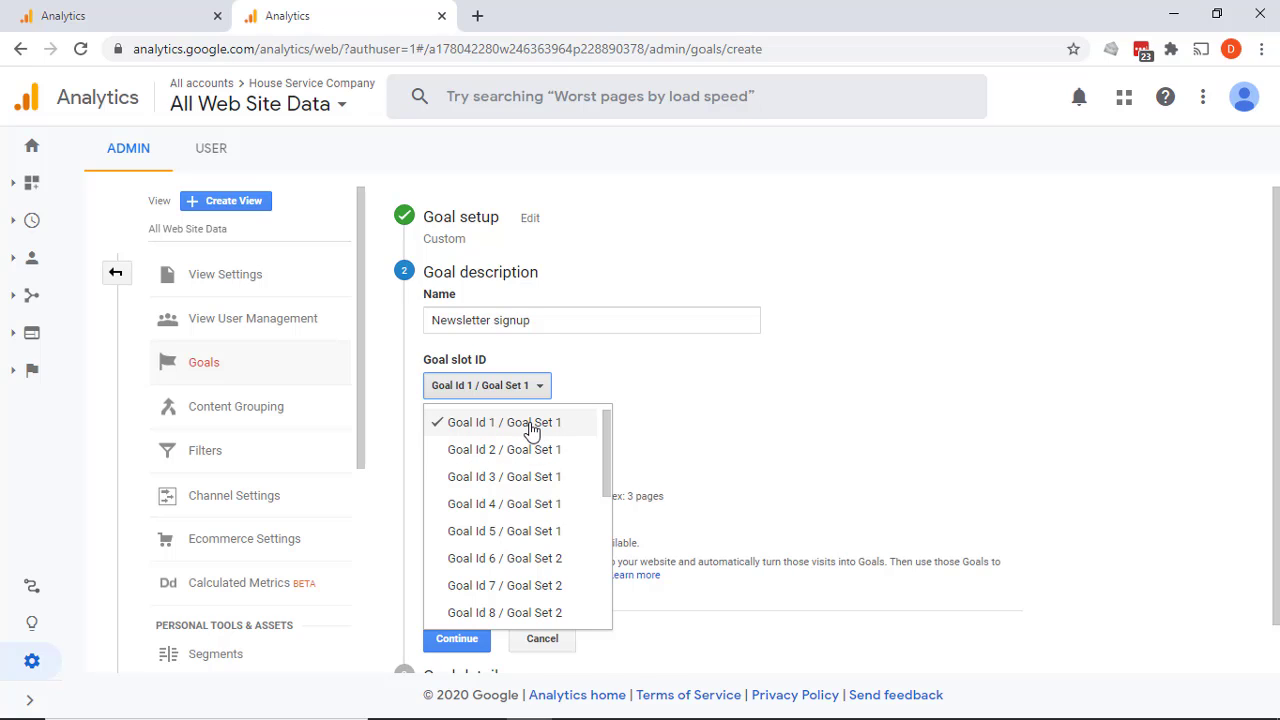
pyautogui.click(748, 408)
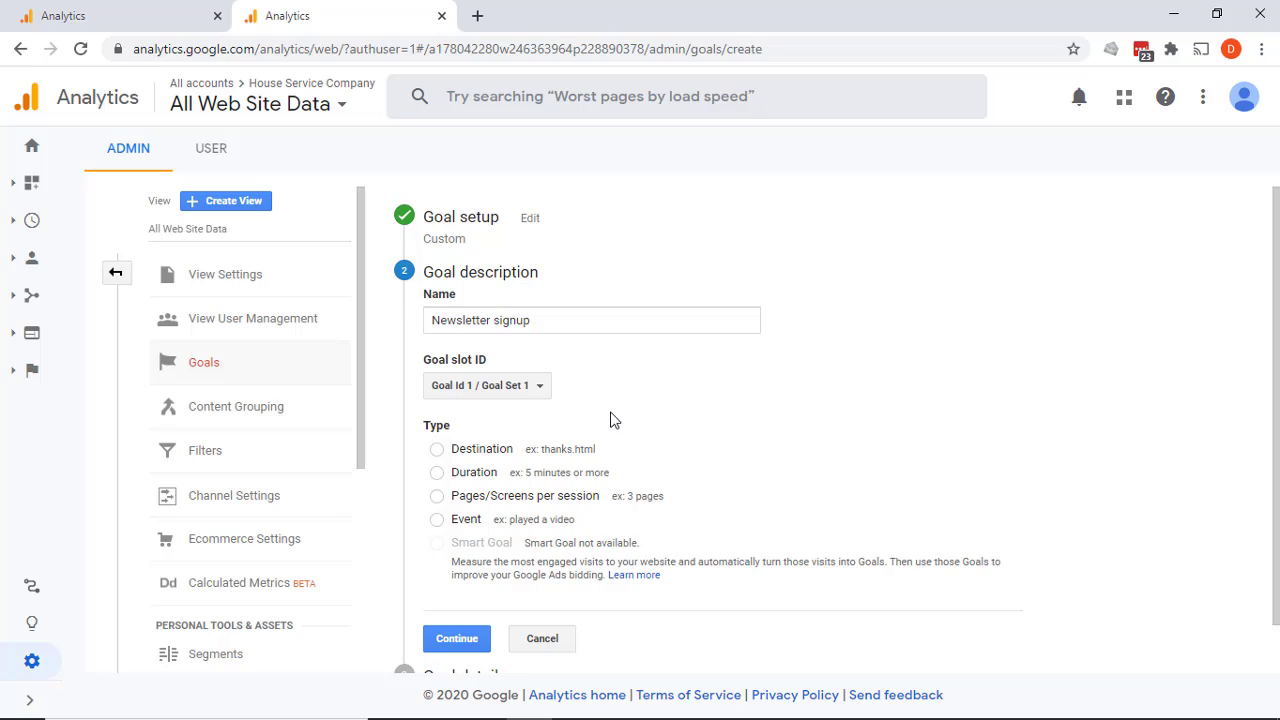
# Step: Set the Newsletter signup goal's type to Destination and continue to the goal details
pyautogui.scroll(-1, 668, 448)
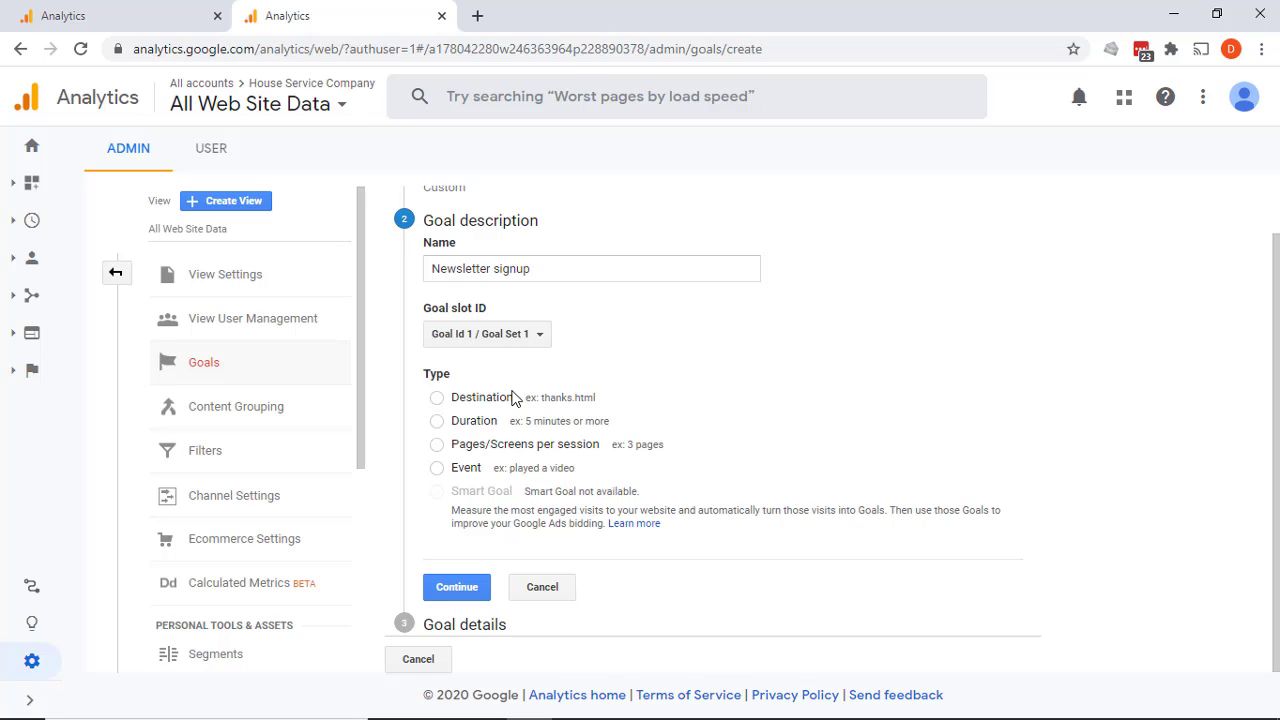
pyautogui.click(437, 398)
pyautogui.click(437, 421)
pyautogui.click(447, 587)
pyautogui.click(438, 399)
pyautogui.click(445, 592)
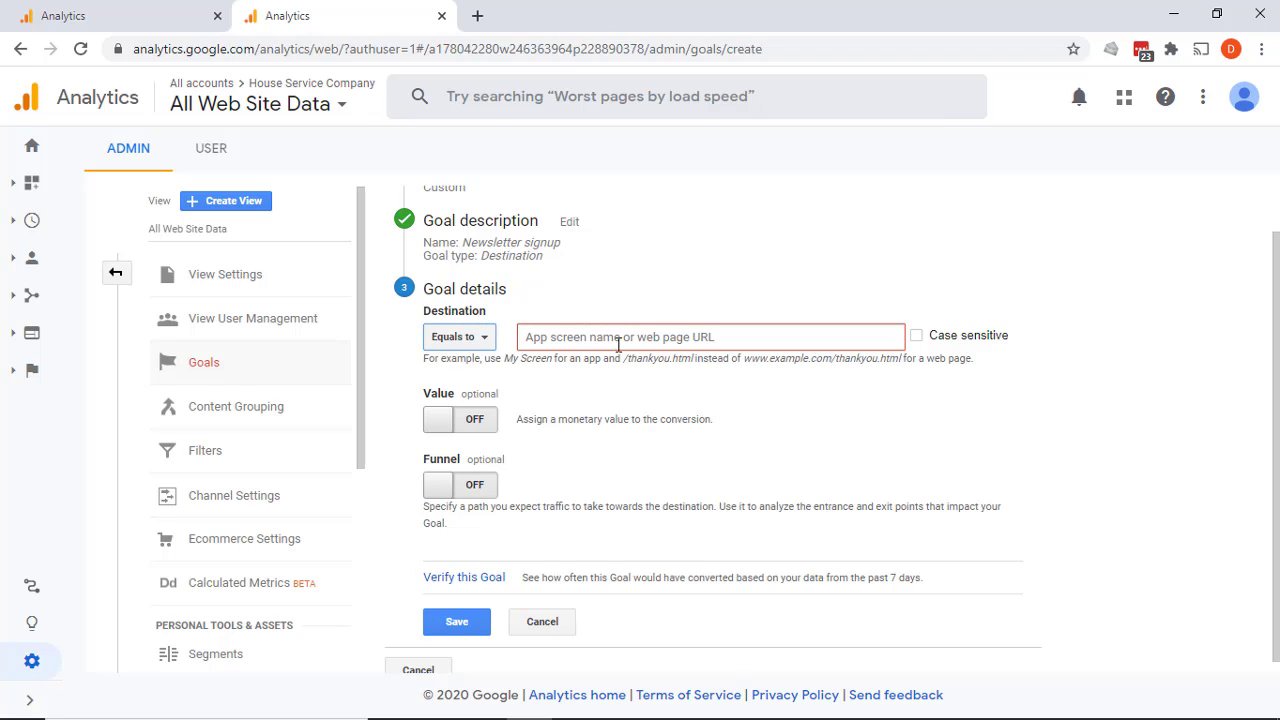
# Step: Examine the match options for the goal's destination, including Begins with and Regular expression
pyautogui.click(486, 339)
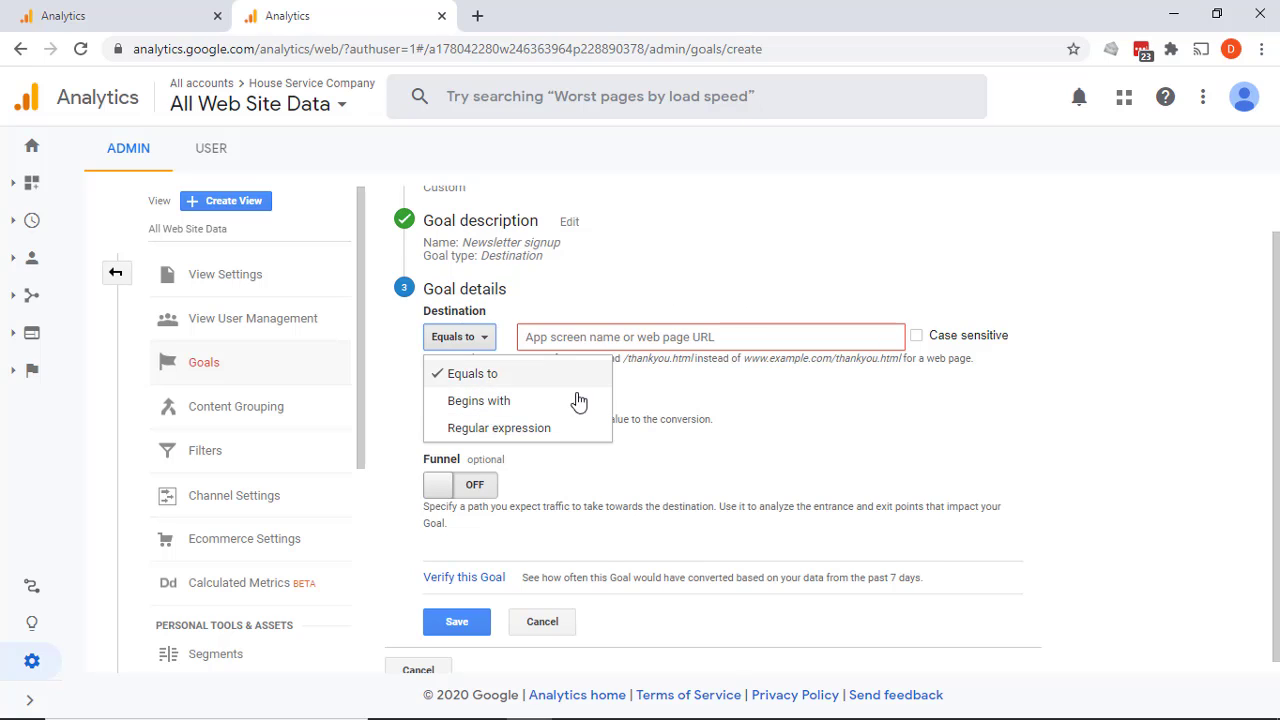
pyautogui.click(786, 406)
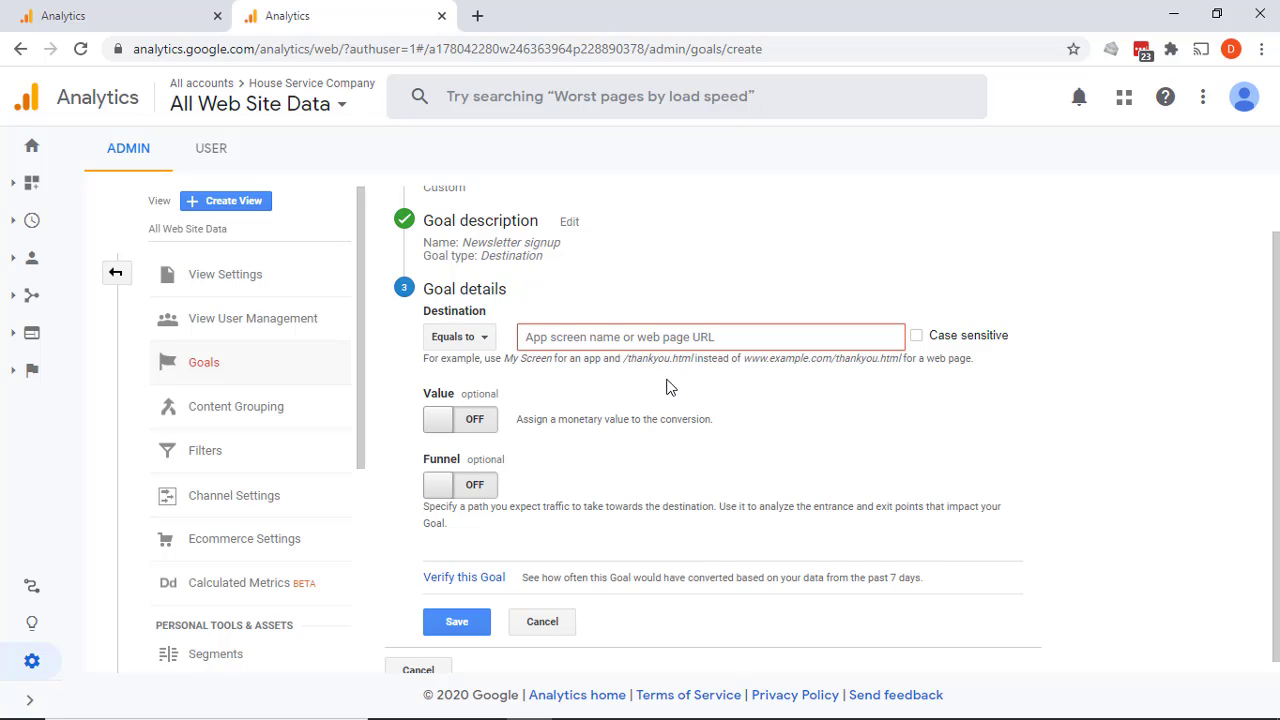
pyautogui.click(480, 340)
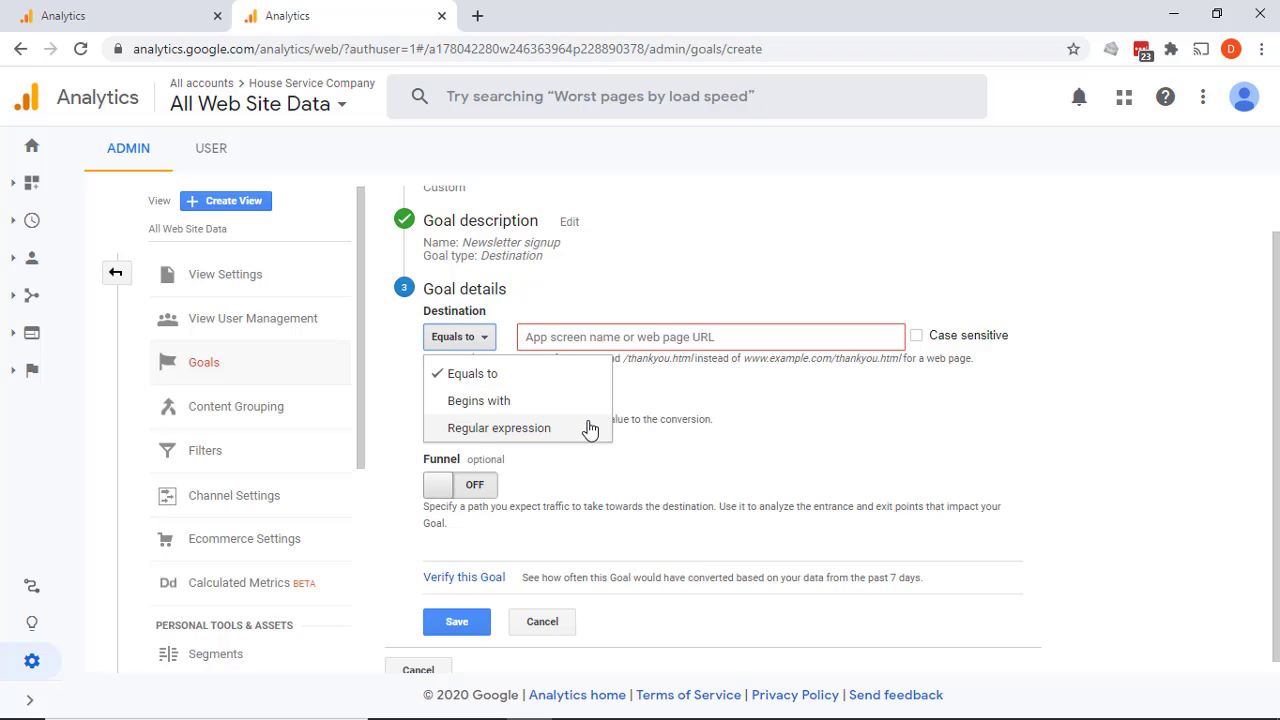
pyautogui.click(789, 388)
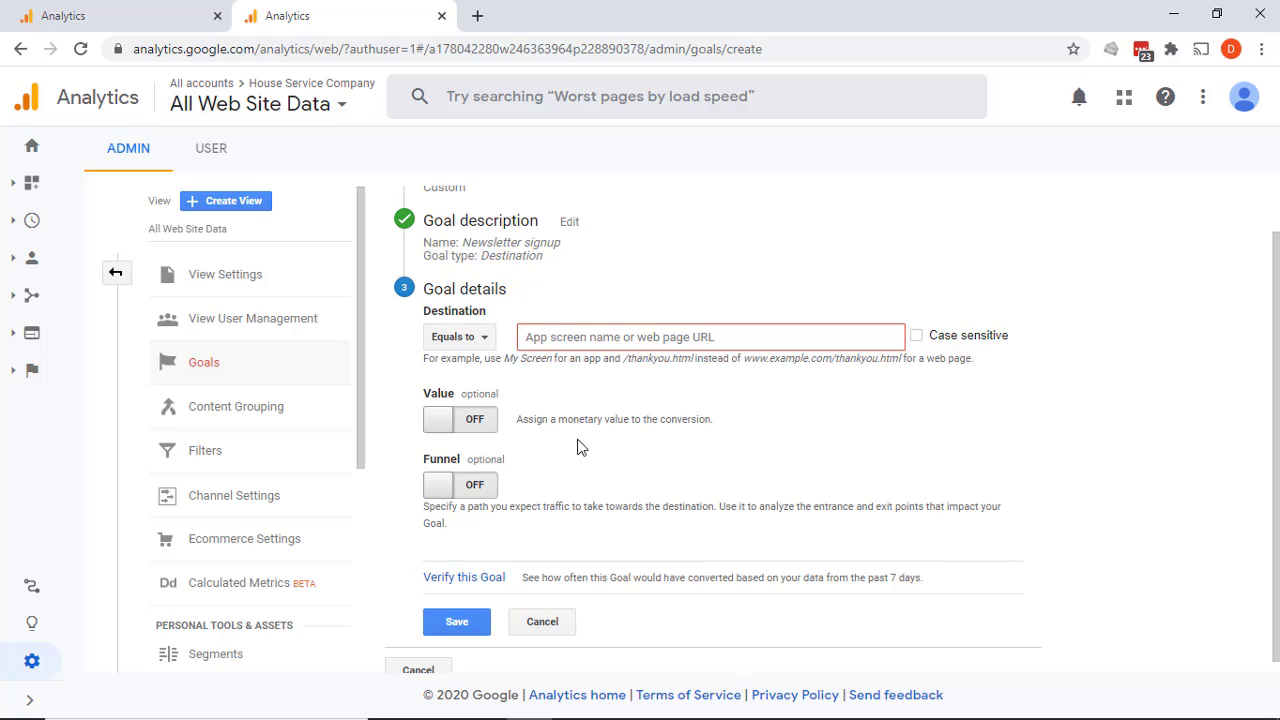
# Step: Return to the goal description, set the goal type to Duration and continue to the goal details
pyautogui.click(540, 623)
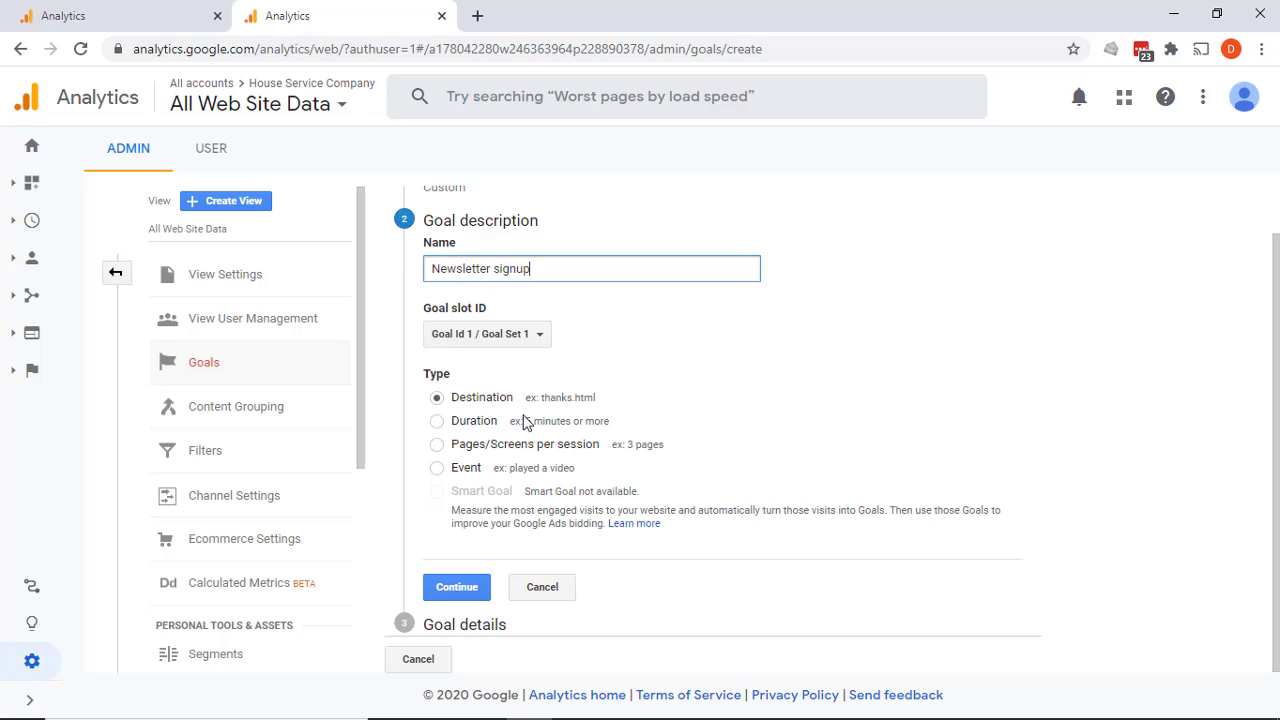
pyautogui.click(437, 421)
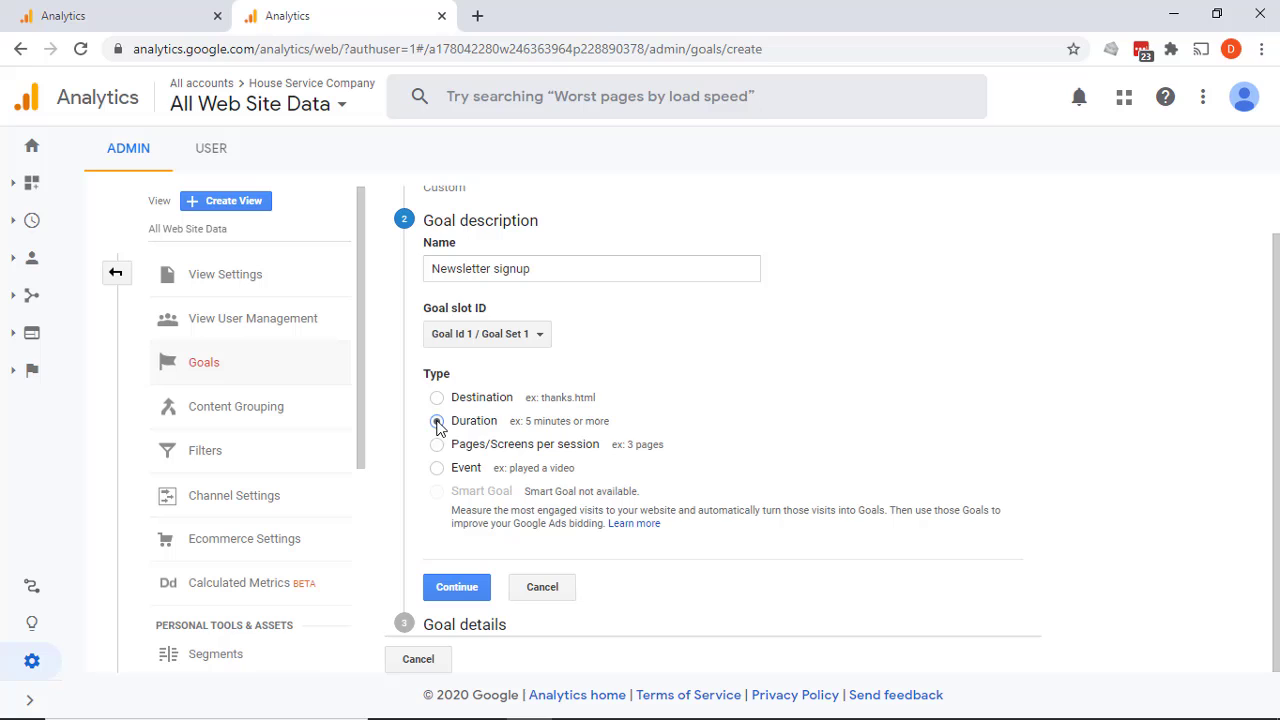
pyautogui.click(457, 587)
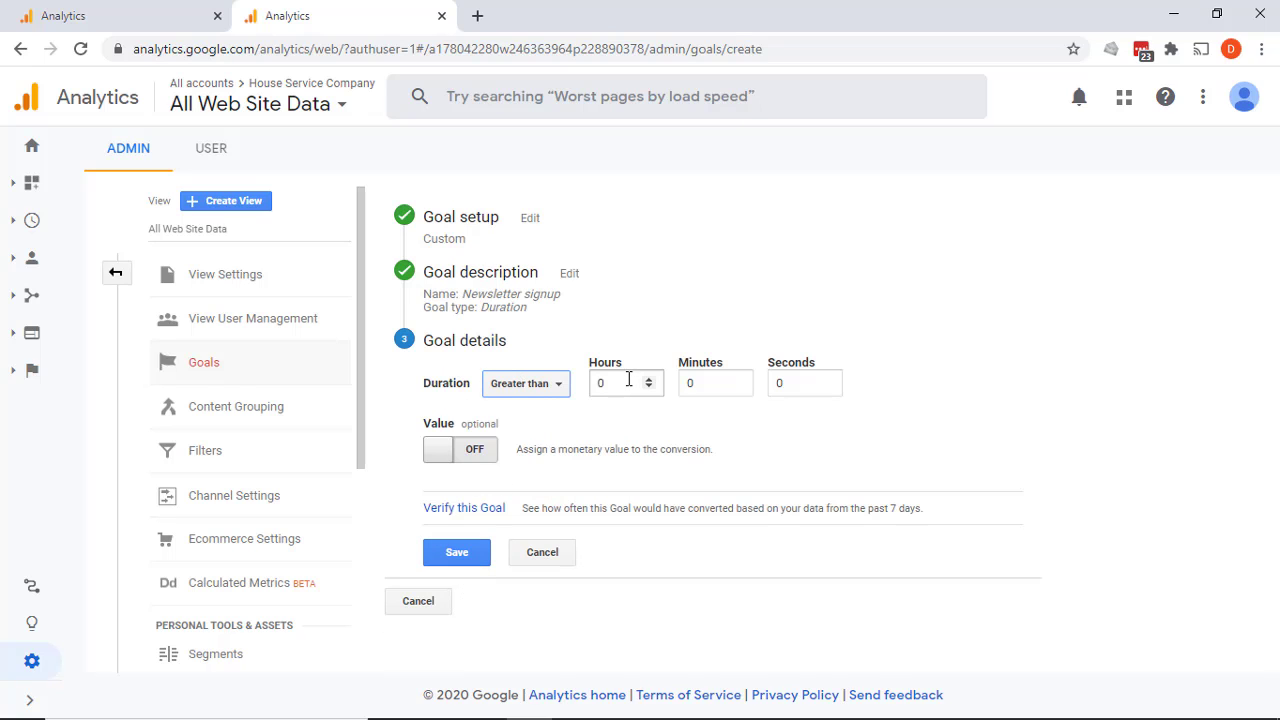
# Step: Look at the comparison options for the Duration condition, and check the goal description before continuing back to the goal details
pyautogui.click(531, 383)
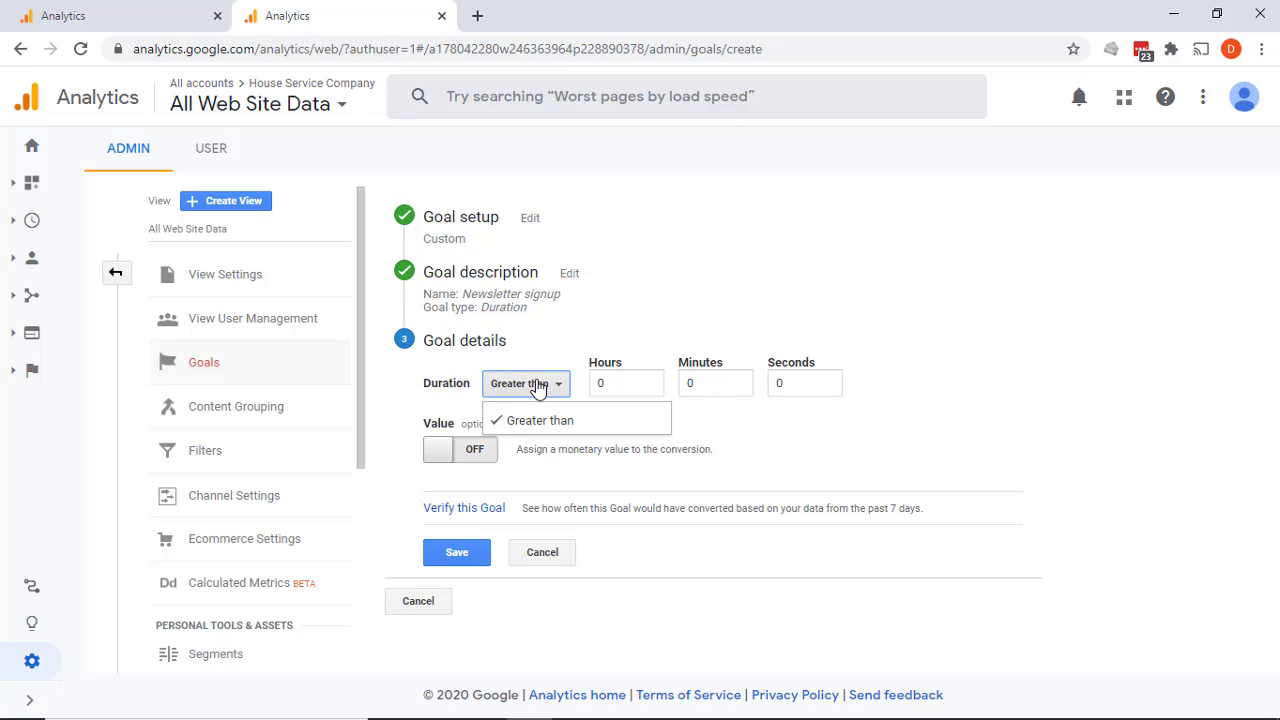
pyautogui.click(569, 273)
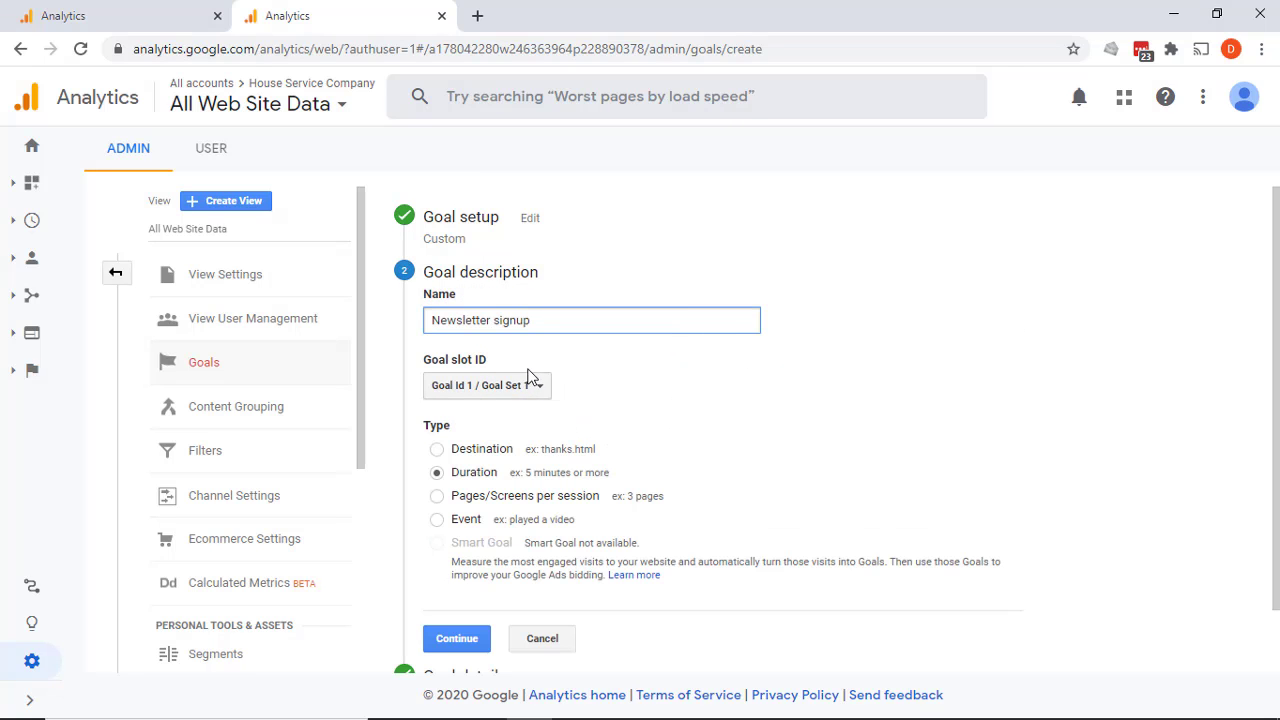
pyautogui.click(468, 645)
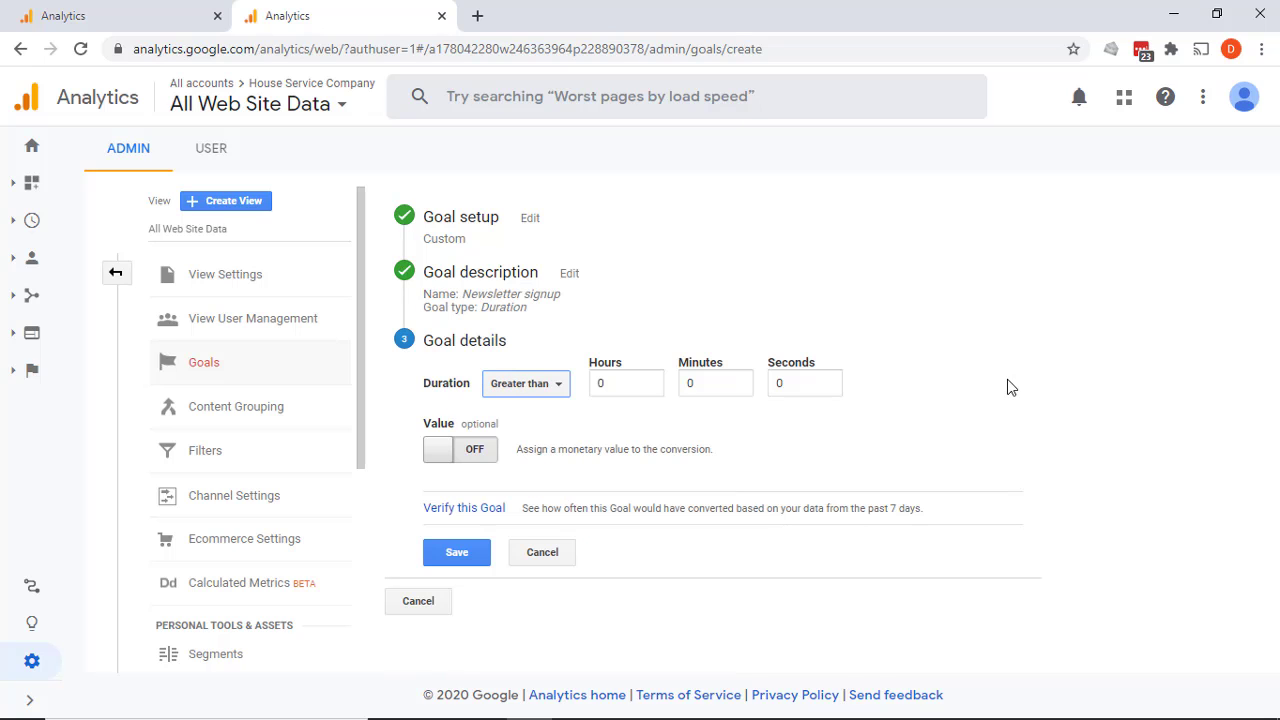
# Step: Return to the goal description, set the goal type to Pages/Screens per session and continue to the goal details
pyautogui.click(540, 553)
pyautogui.click(437, 497)
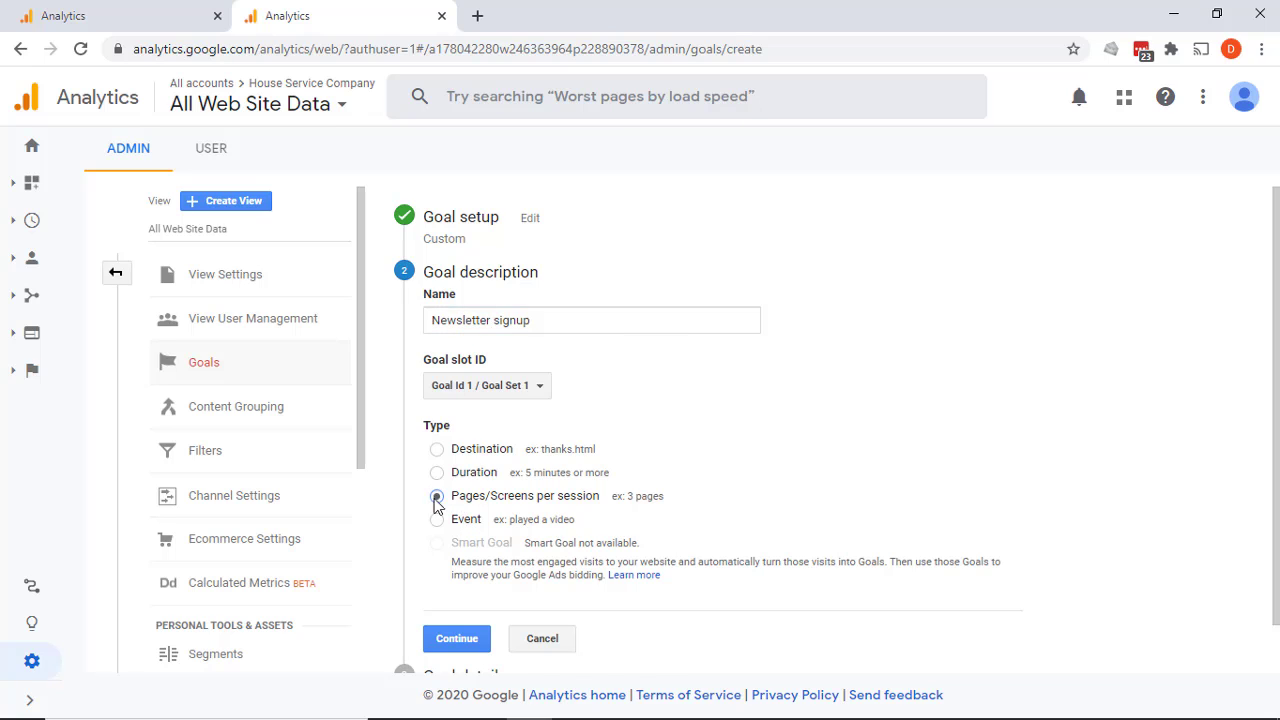
pyautogui.click(452, 640)
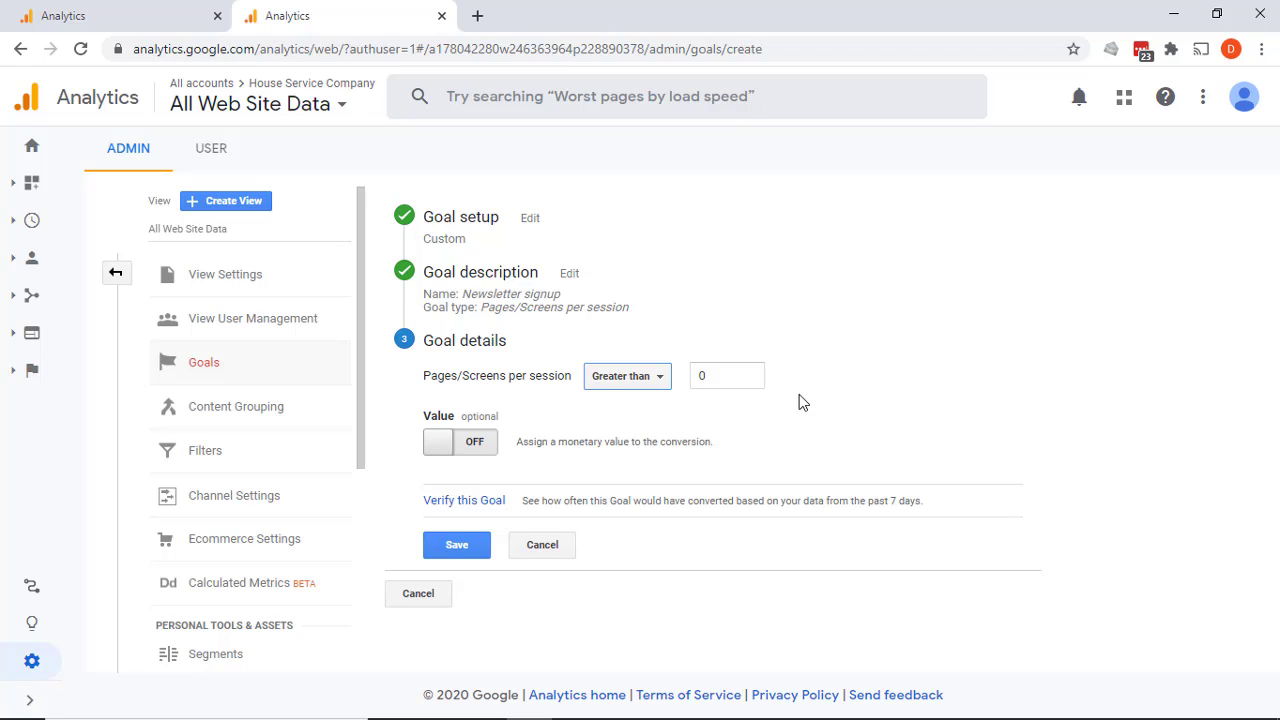
# Step: Switch the goal type to Event and look through the event conditions in the goal details
pyautogui.click(545, 545)
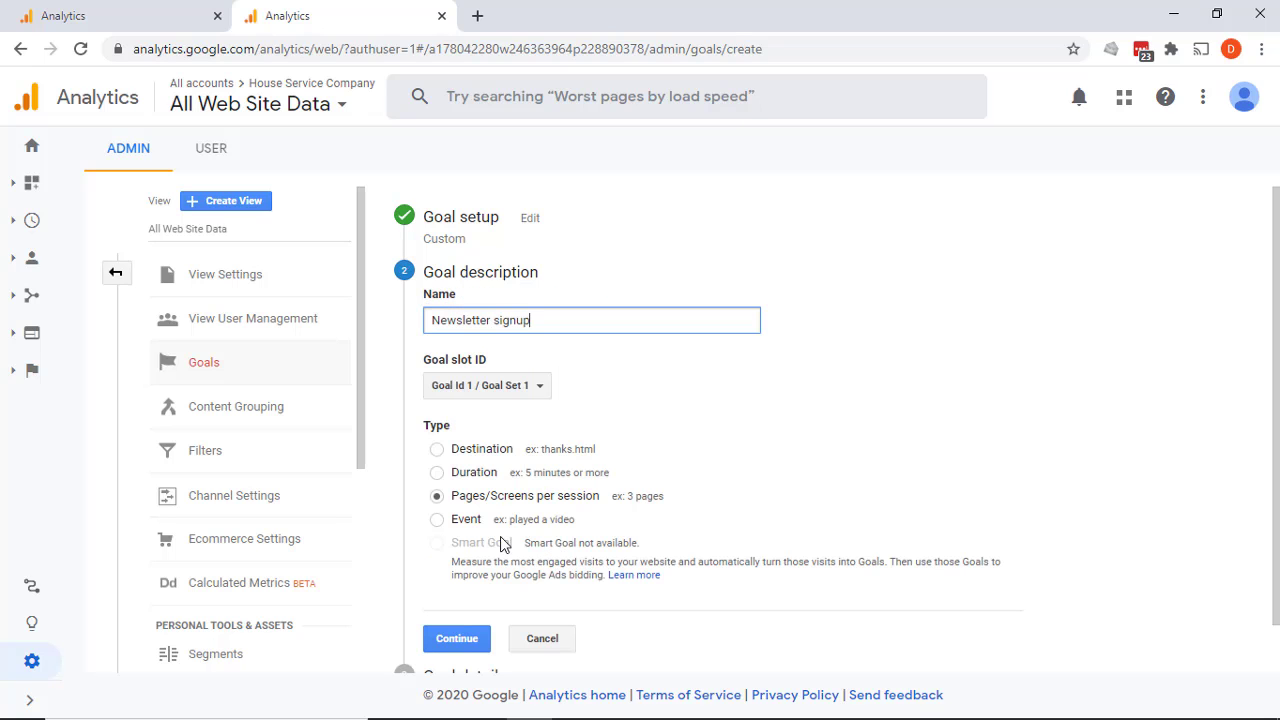
pyautogui.click(437, 521)
pyautogui.click(463, 643)
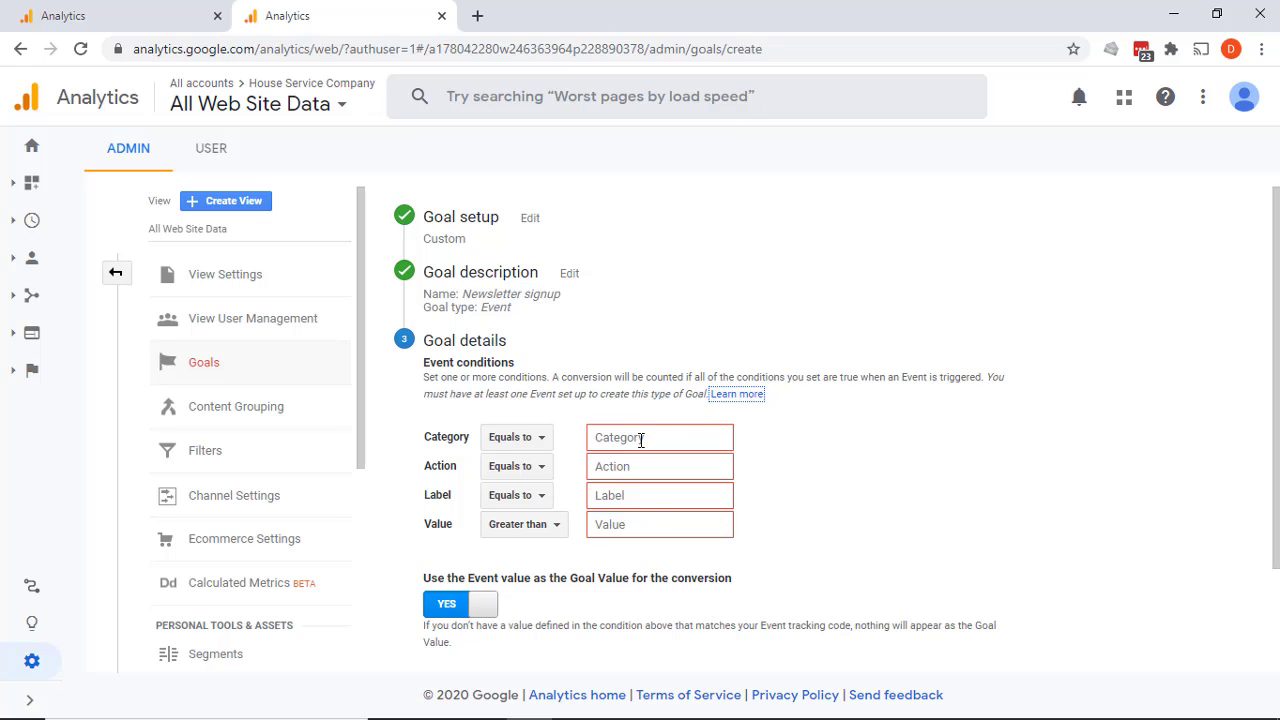
pyautogui.scroll(-2, 614, 564)
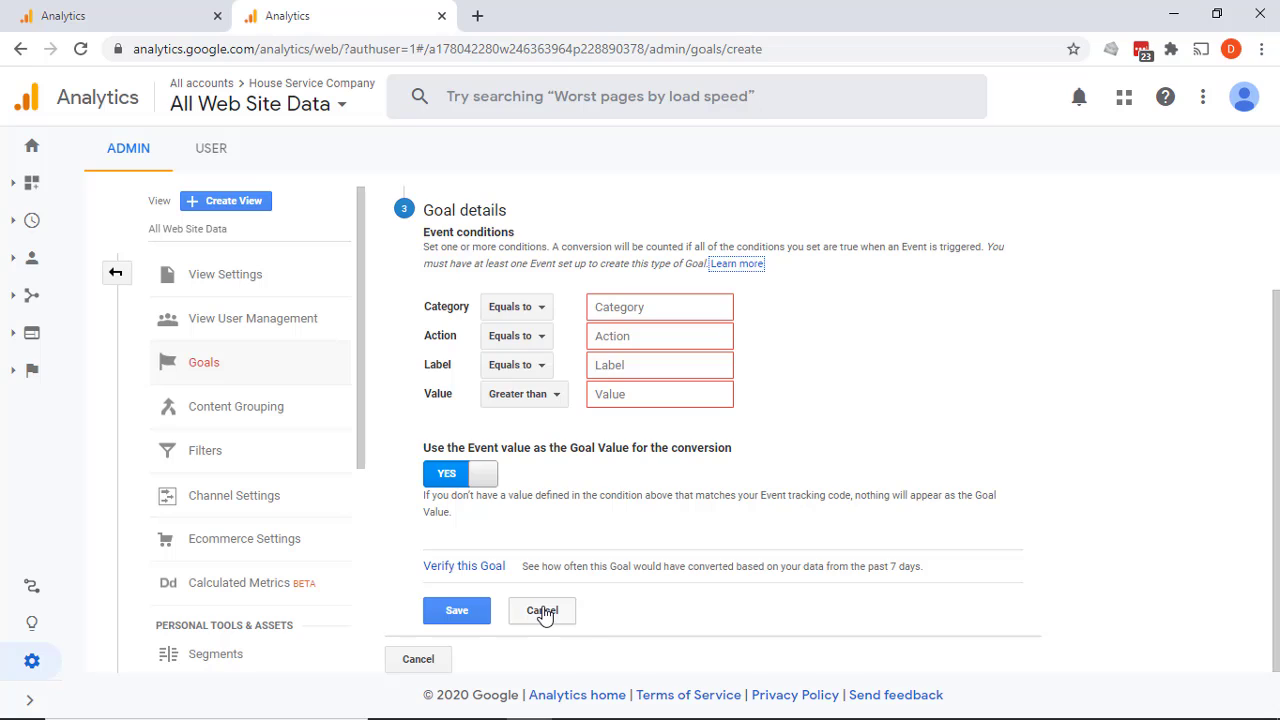
# Step: Go back to the goal description, set the goal type to Destination and continue to the goal details
pyautogui.click(542, 611)
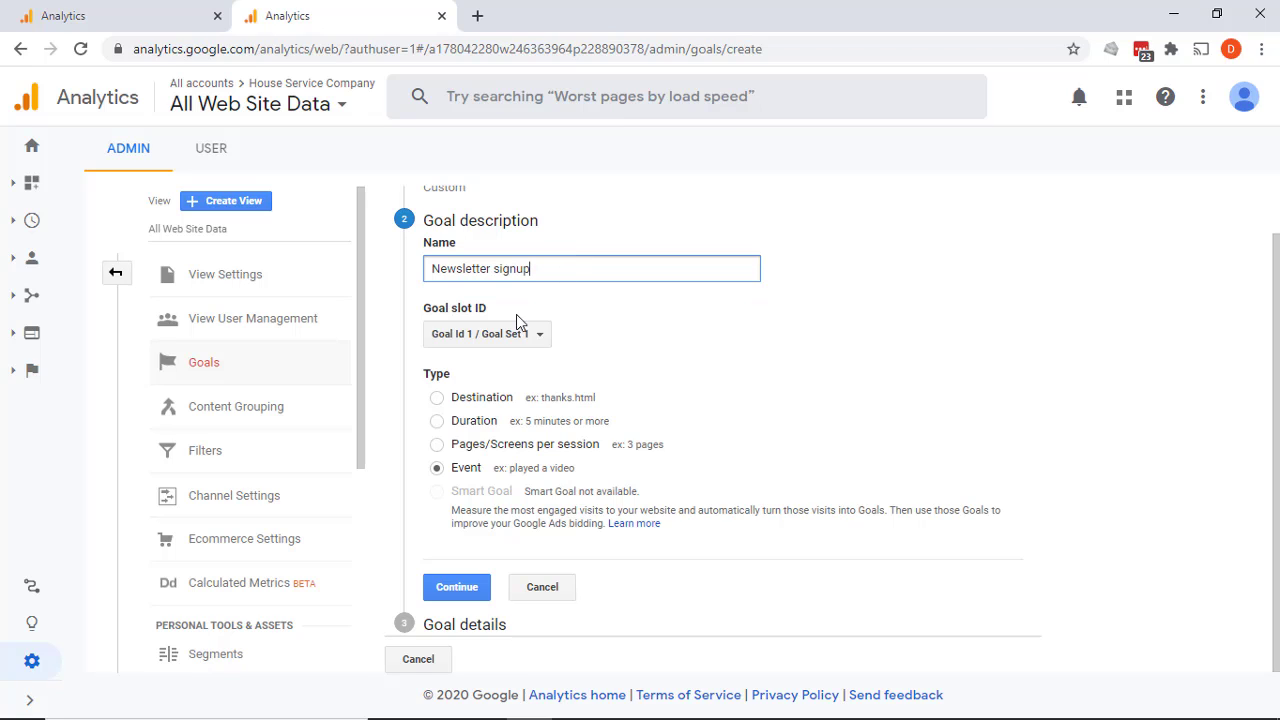
pyautogui.click(438, 399)
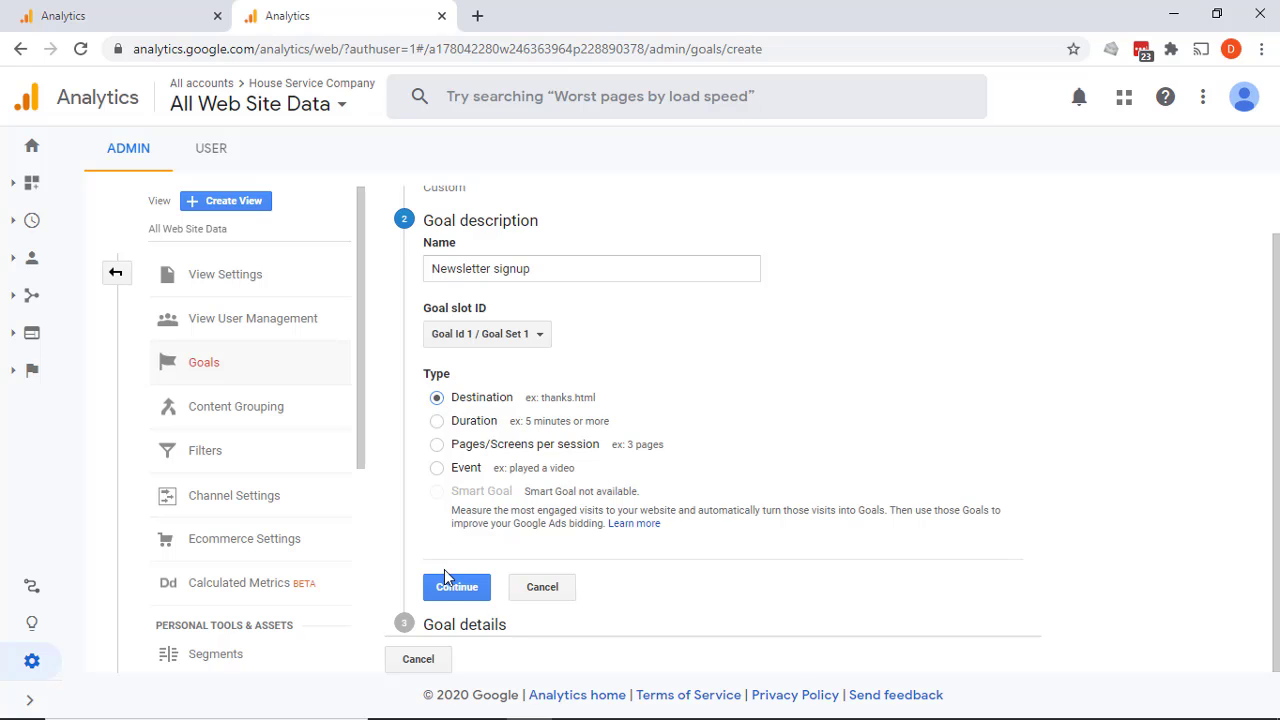
pyautogui.click(460, 589)
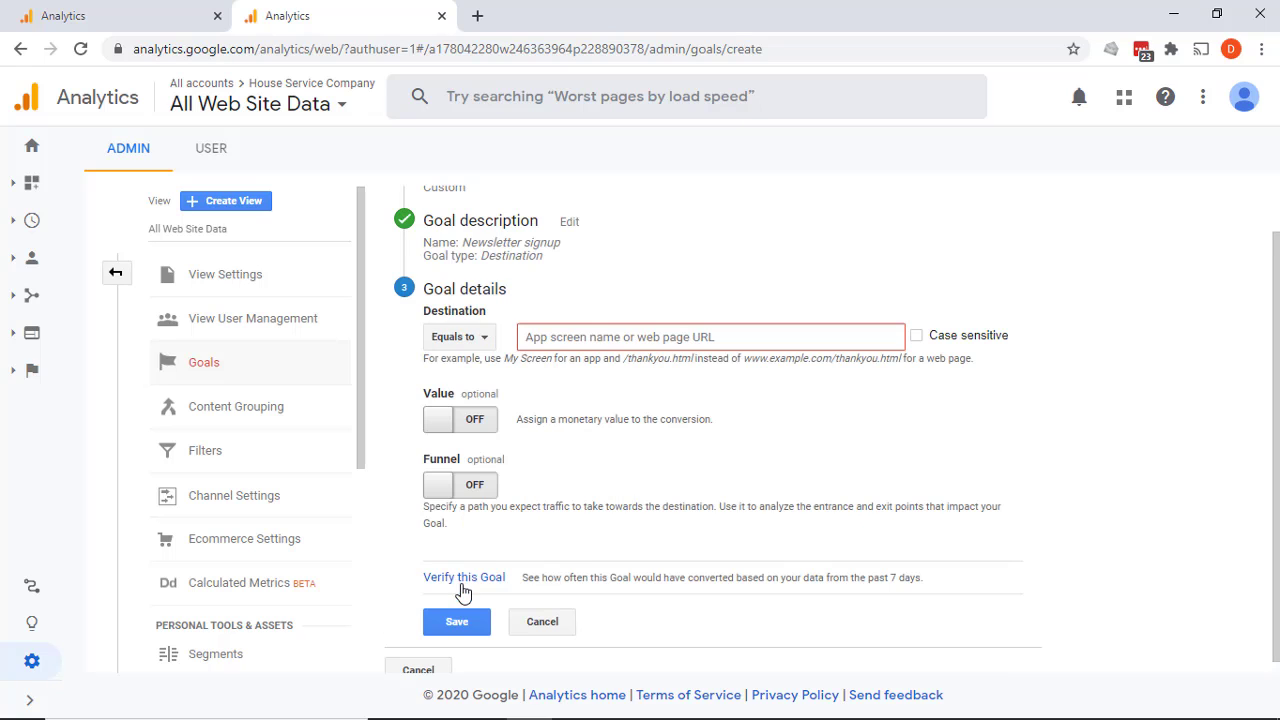
# Step: Set the goal's destination to equal /thankyou.html
pyautogui.click(596, 337)
pyautogui.write('/')
pyautogui.write('thankyo')
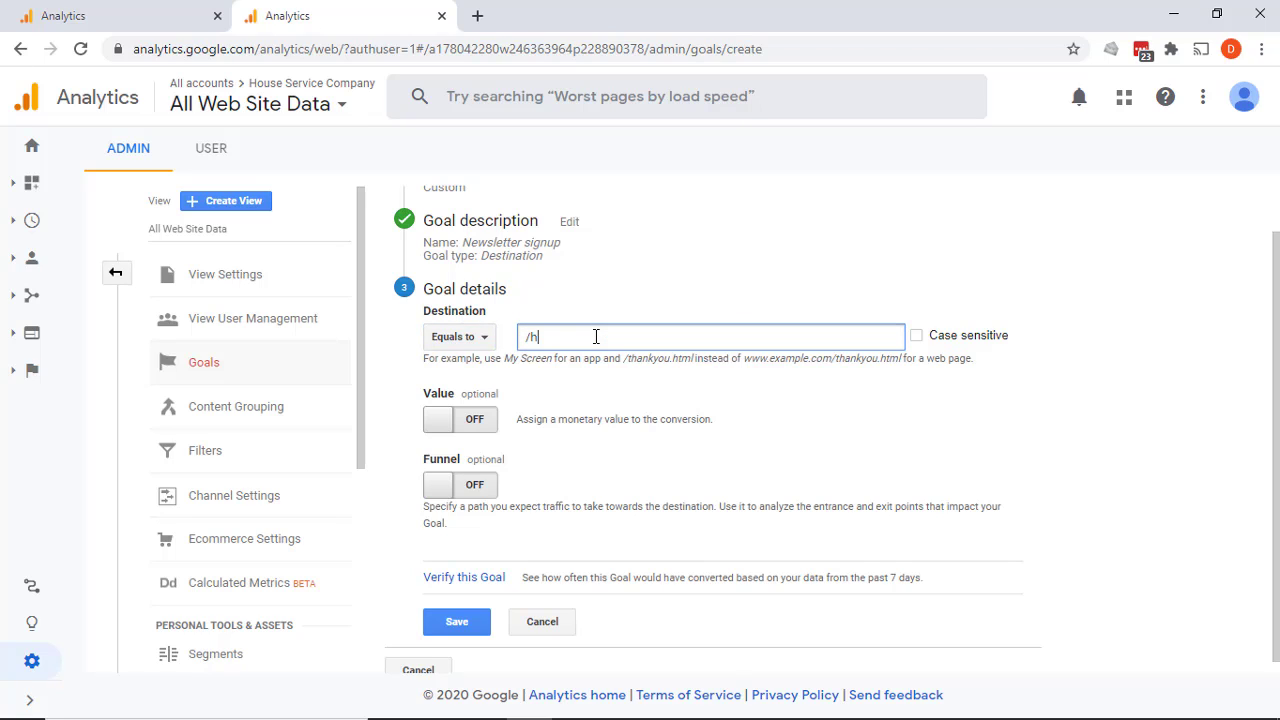
pyautogui.write('u.html')
# Step: Try out the optional funnel by enabling it and adding a second and third step, and turn the funnel off again
pyautogui.click(476, 486)
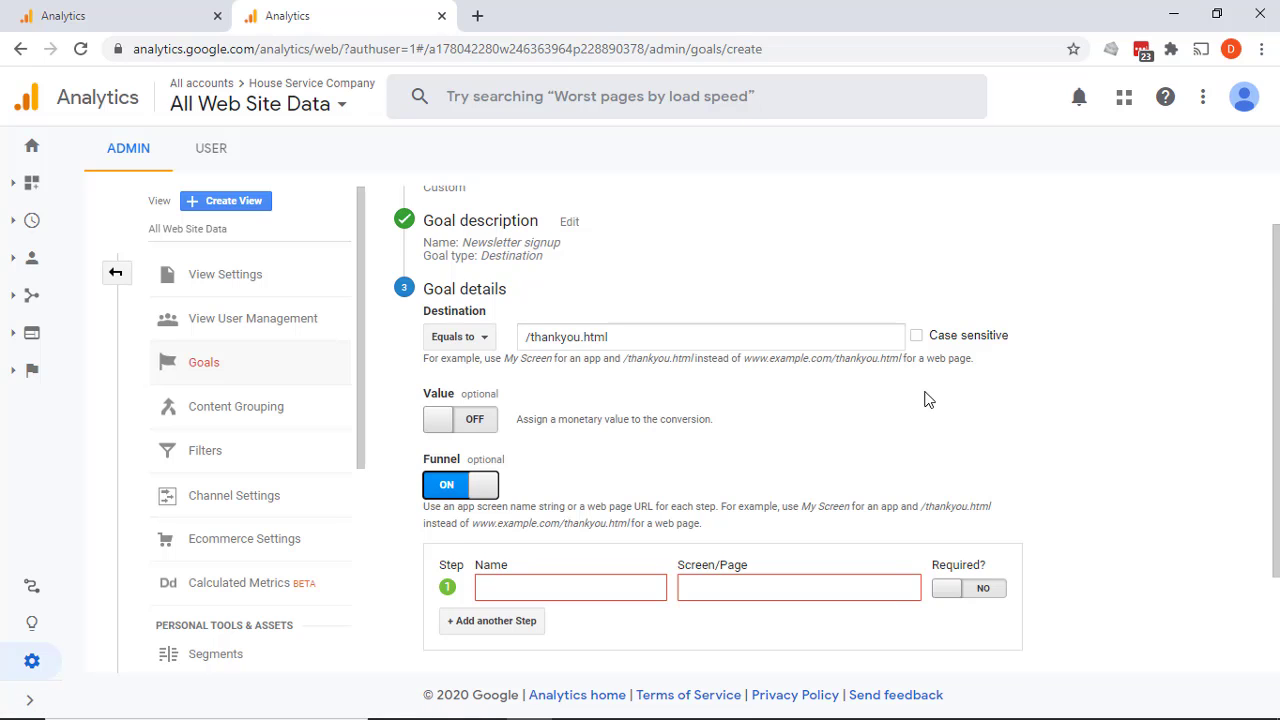
pyautogui.scroll(-3, 925, 400)
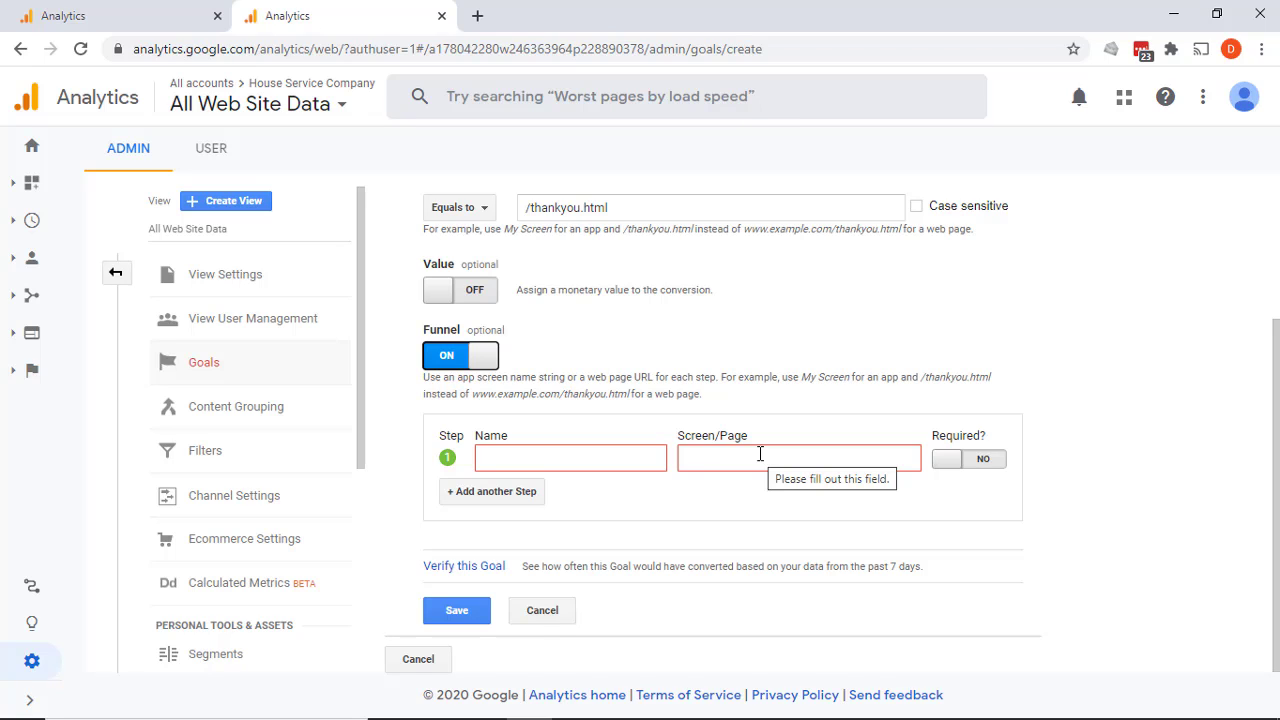
pyautogui.click(509, 497)
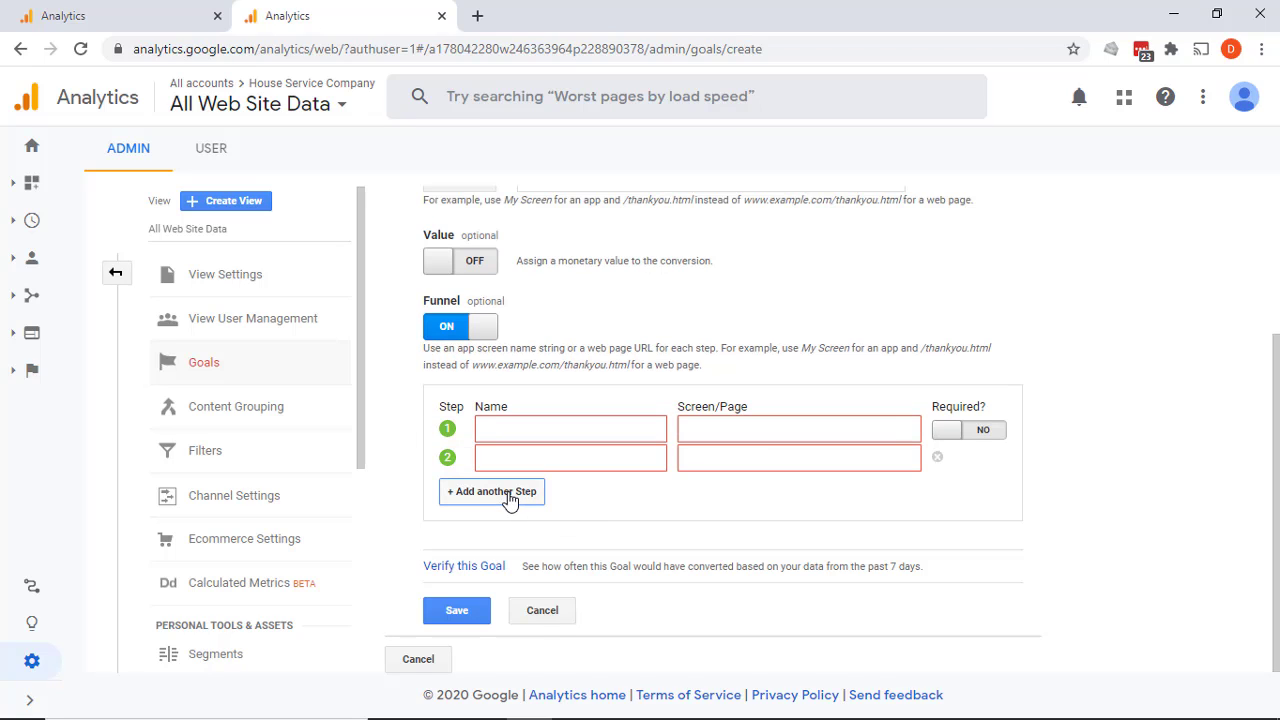
pyautogui.click(510, 498)
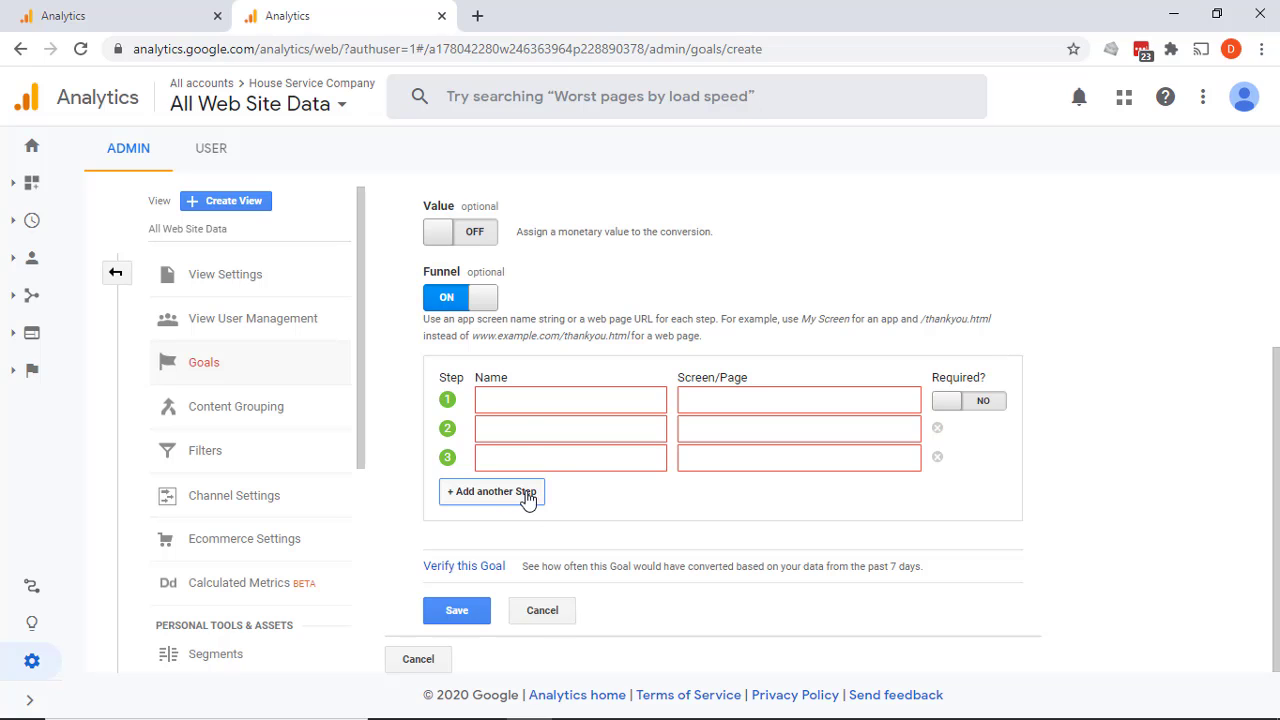
pyautogui.click(446, 300)
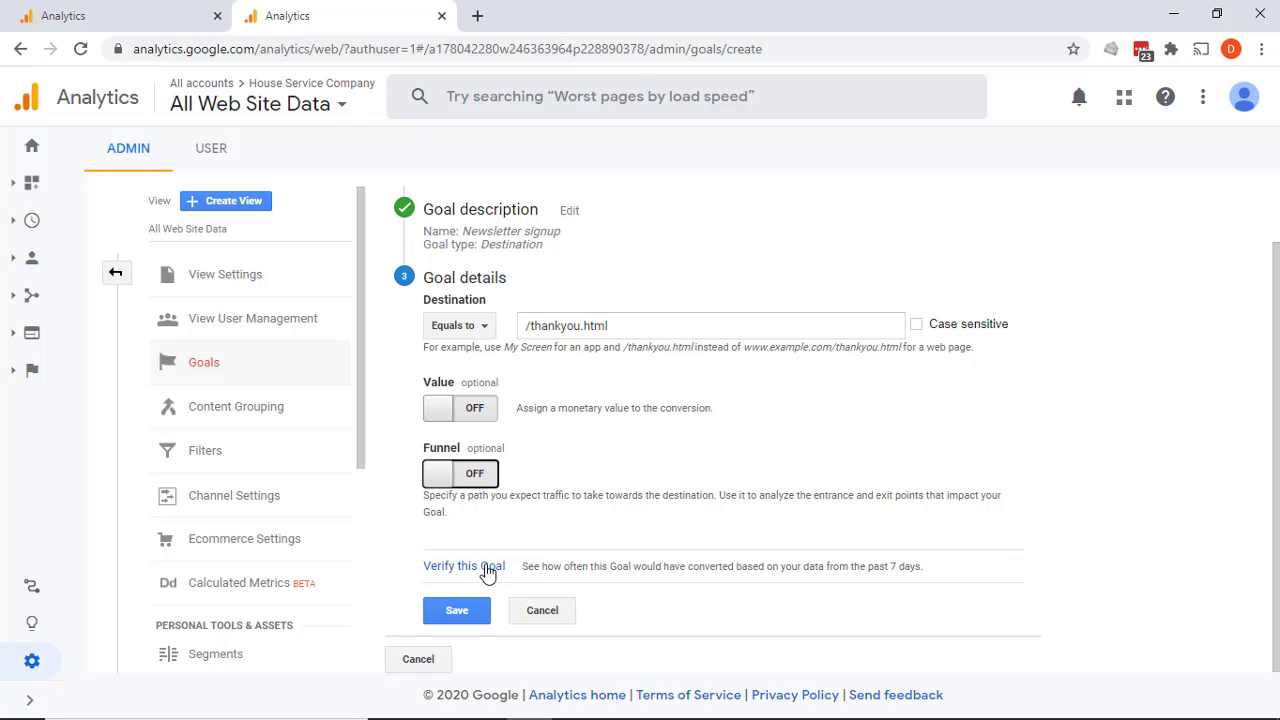
# Step: Verify the Newsletter signup goal against the past 7 days of data and save it
pyautogui.click(487, 570)
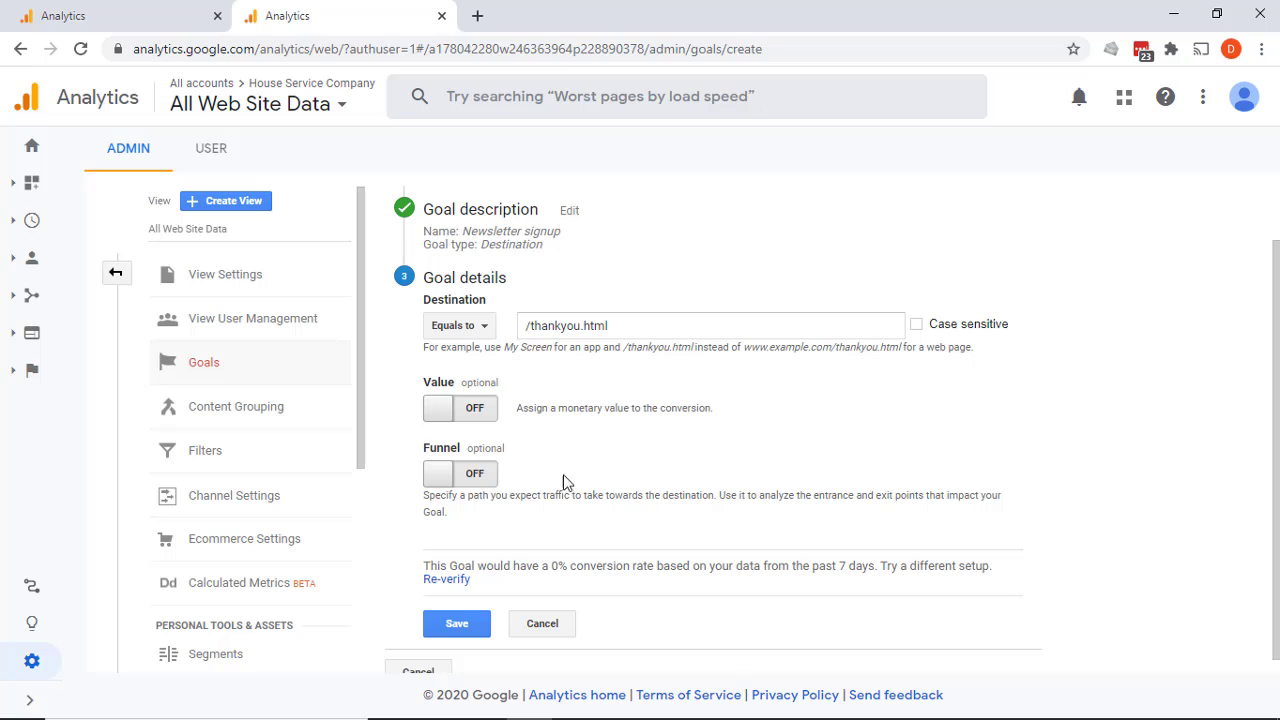
pyautogui.click(457, 626)
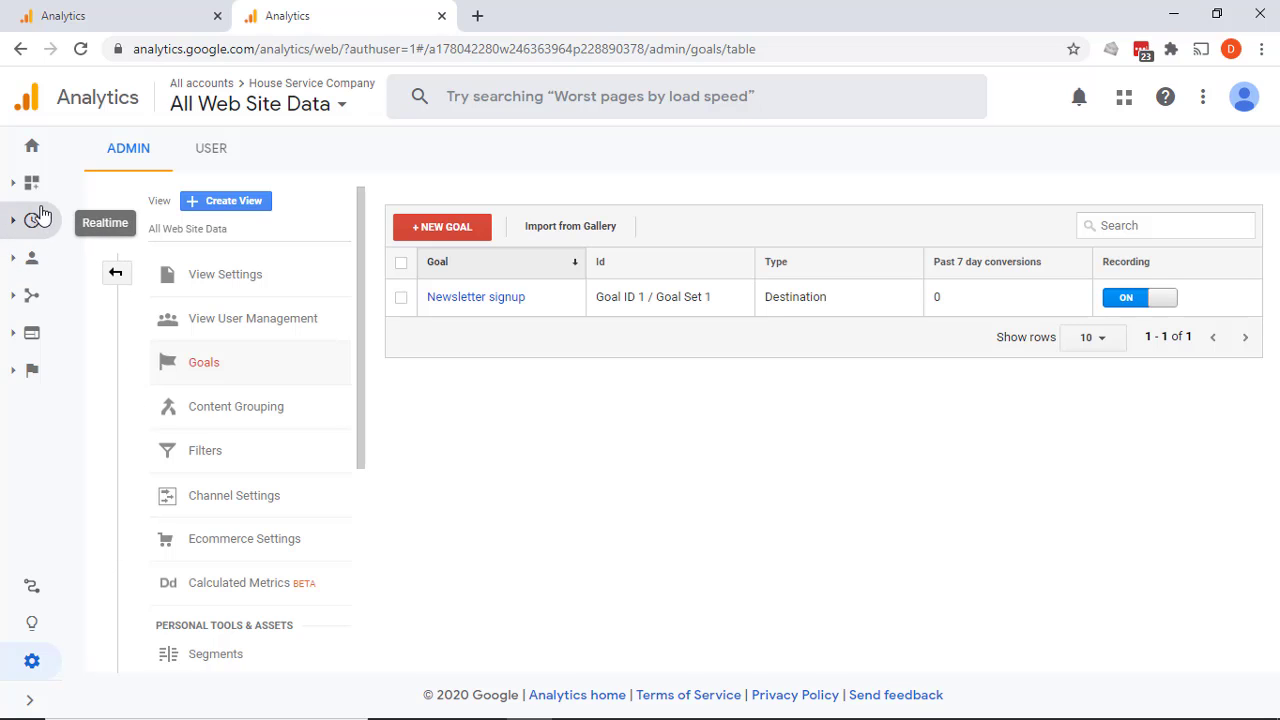
# Step: Open the Goals Overview report under Conversions and examine the goal completion metrics, including Newsletter signup
pyautogui.click(33, 150)
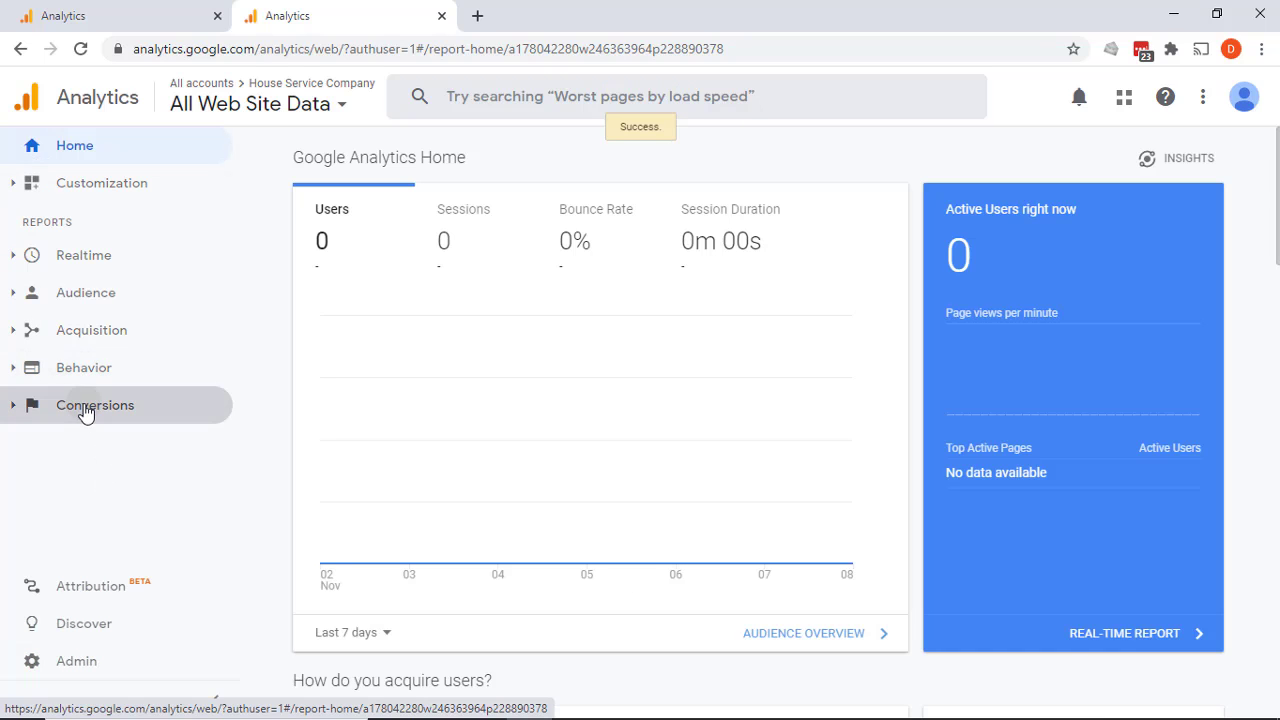
pyautogui.click(85, 410)
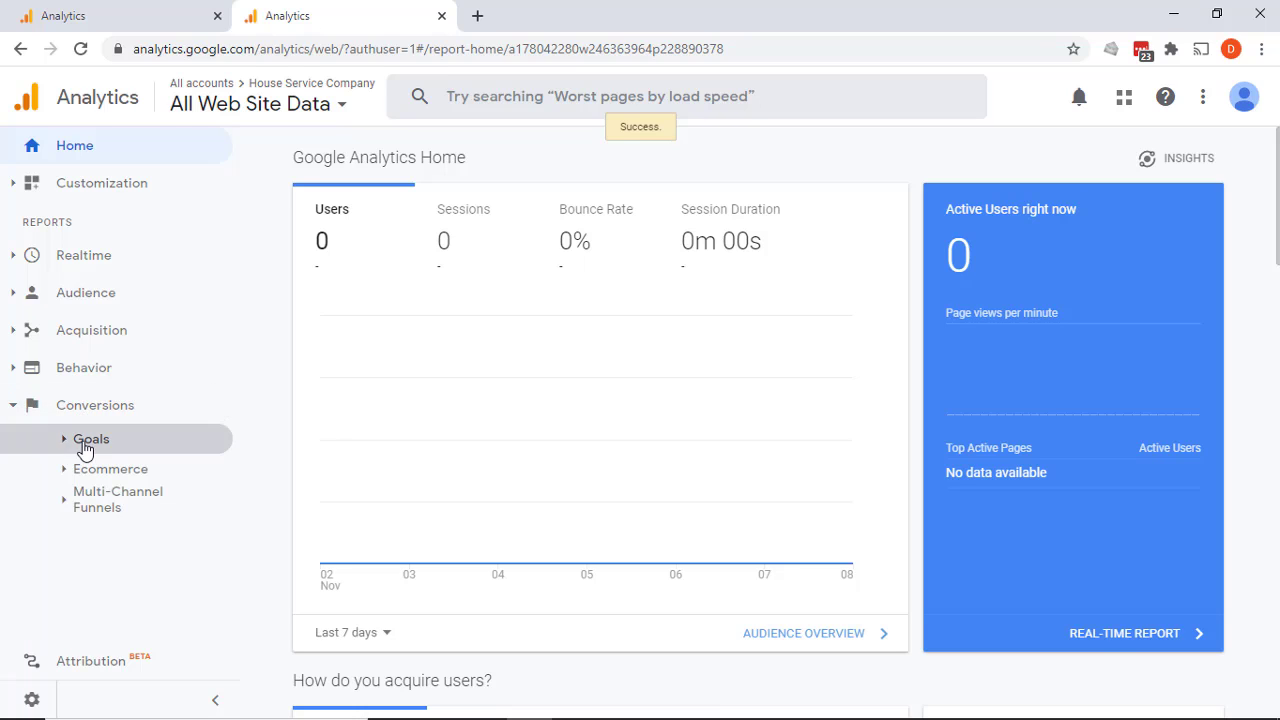
pyautogui.click(85, 443)
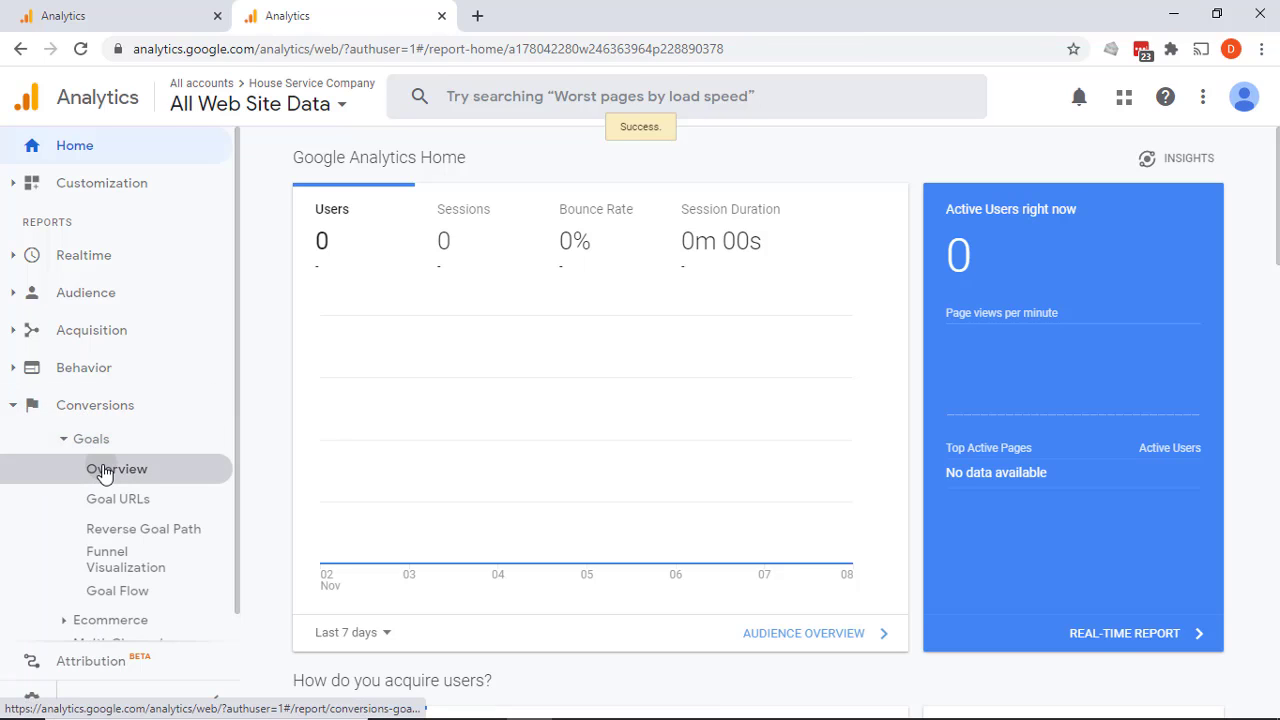
pyautogui.click(105, 473)
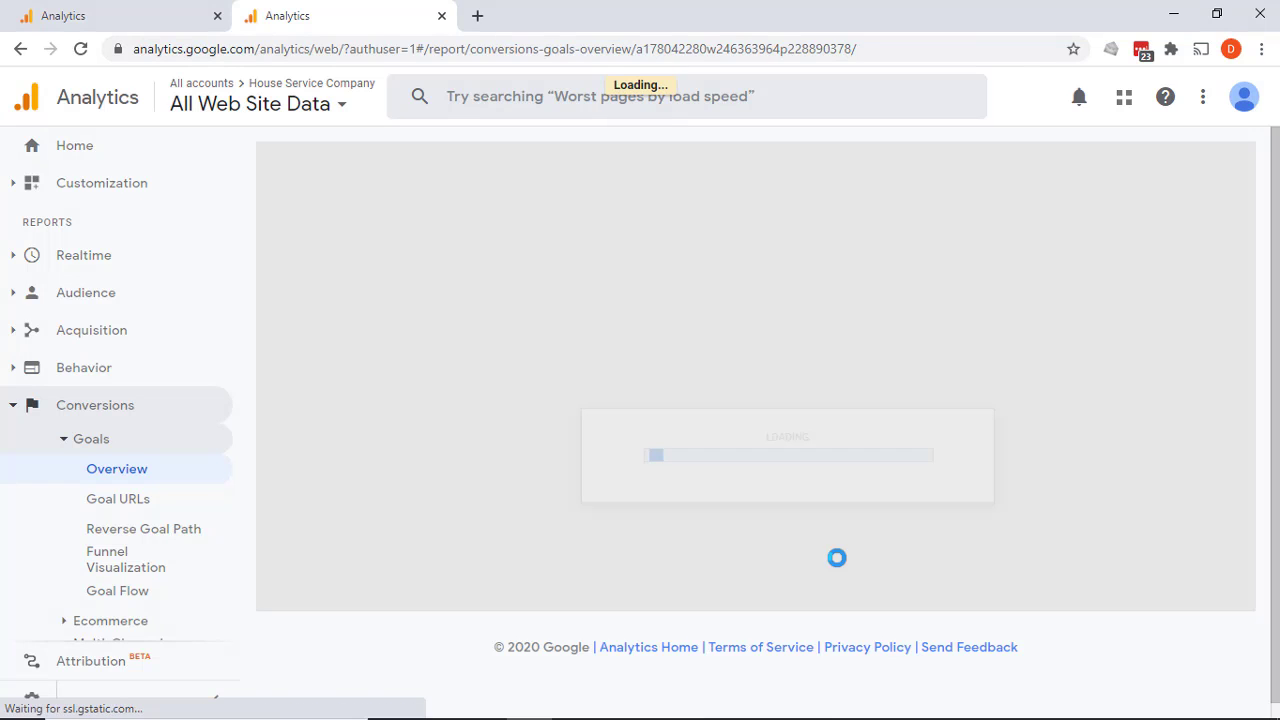
pyautogui.scroll(-2, 848, 557)
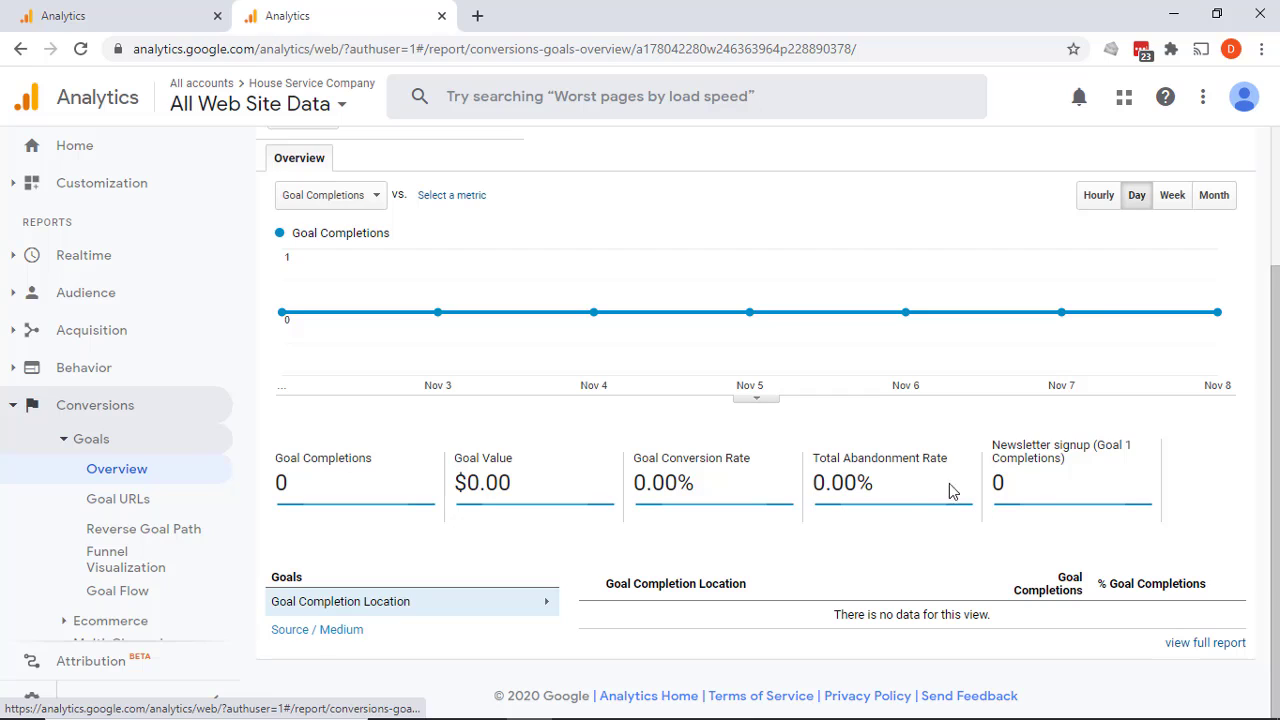
pyautogui.moveTo(1083, 457)
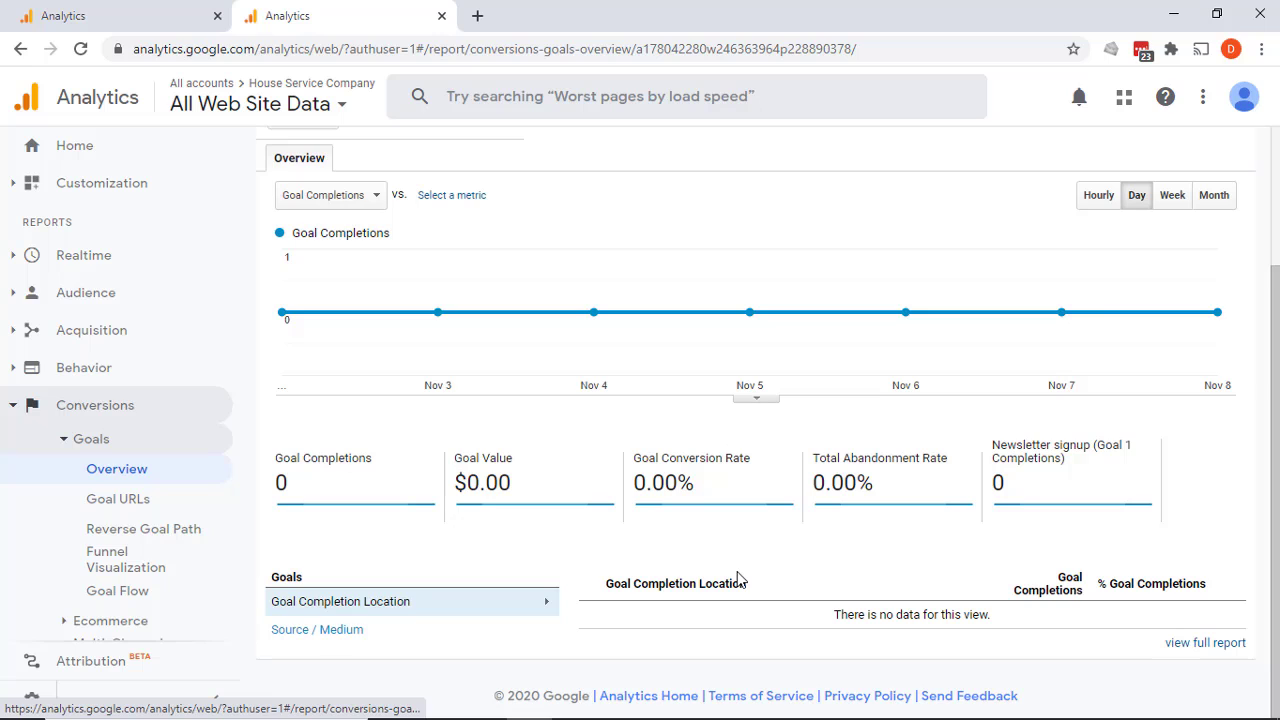
# Step: Check the Funnel Visualization report for Newsletter signup and return to the Goals Overview report
pyautogui.click(145, 575)
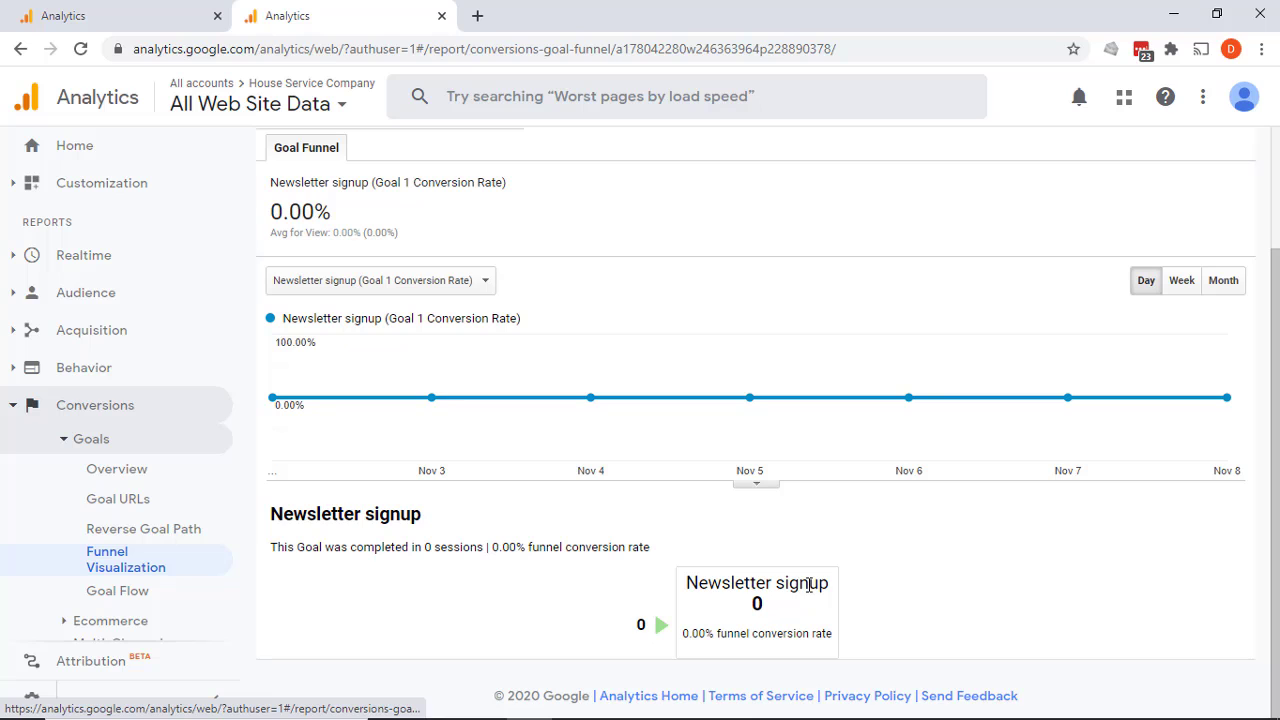
pyautogui.click(128, 484)
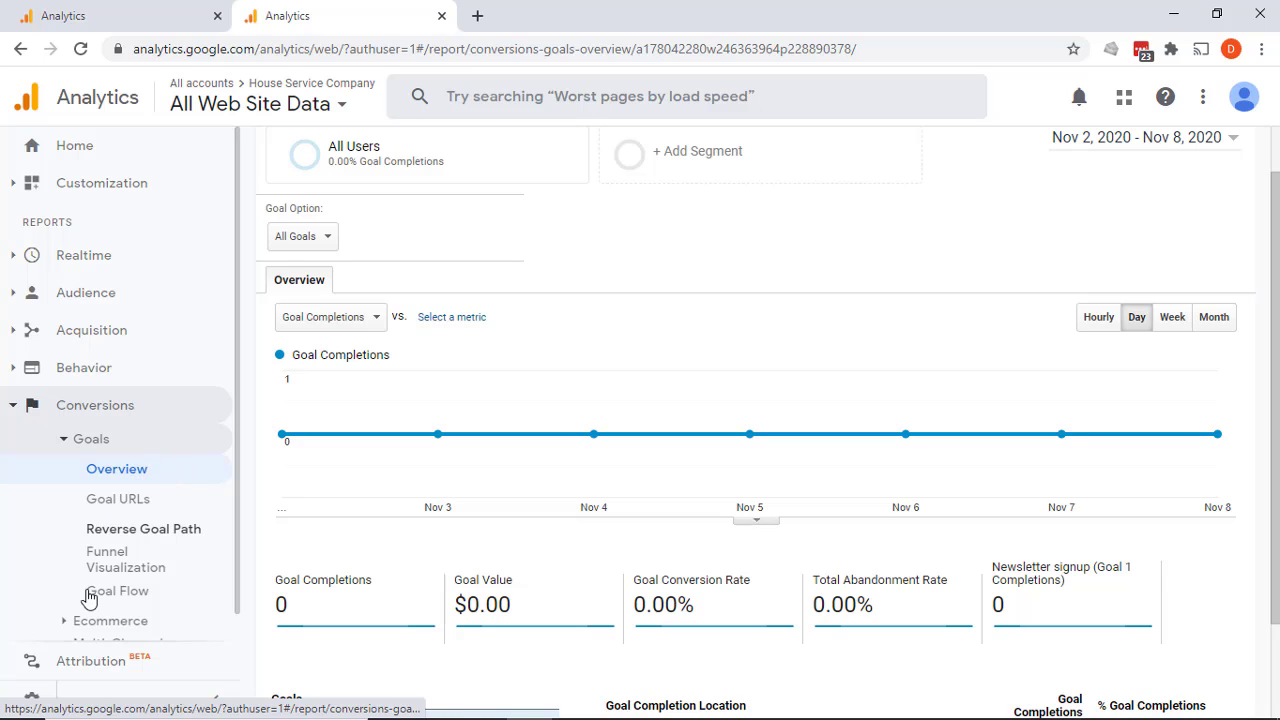
# Step: Open the list of goals for the All Web Site Data view in the admin settings
pyautogui.click(84, 410)
pyautogui.click(77, 660)
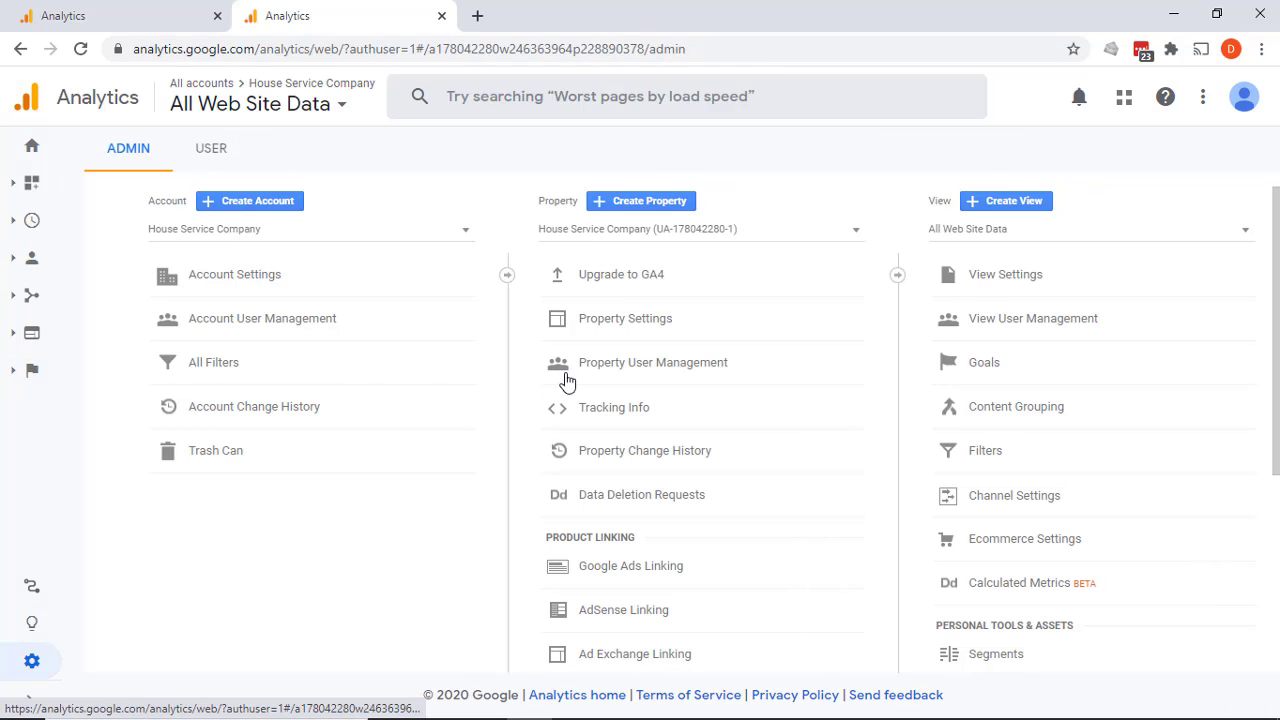
pyautogui.click(997, 366)
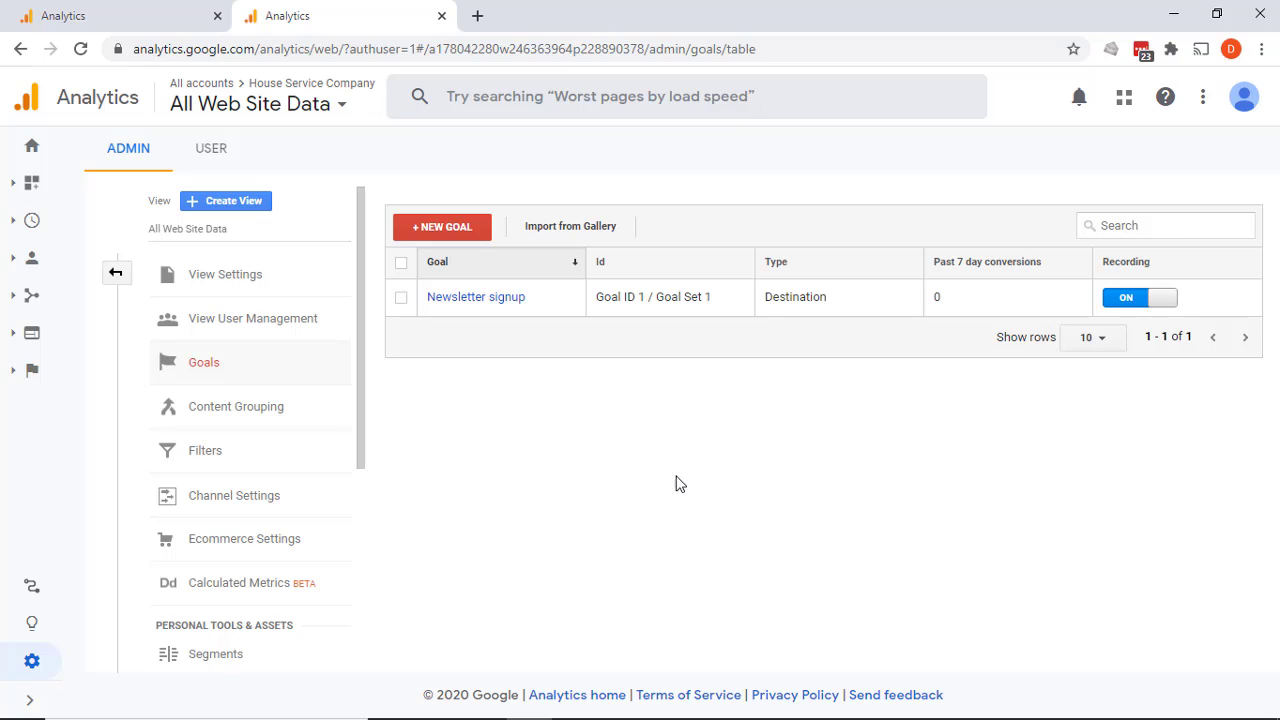
# Step: Start a new goal with the Custom setup and continue to its goal description
pyautogui.click(476, 238)
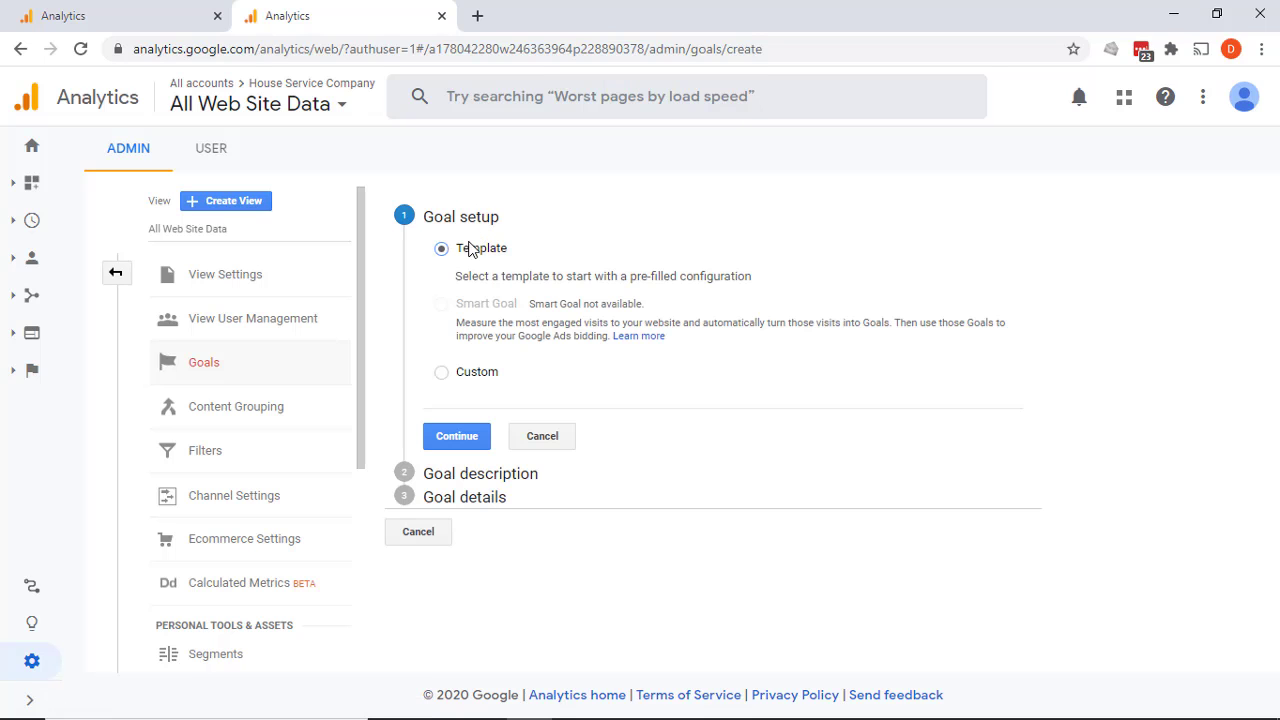
pyautogui.click(441, 371)
pyautogui.click(452, 436)
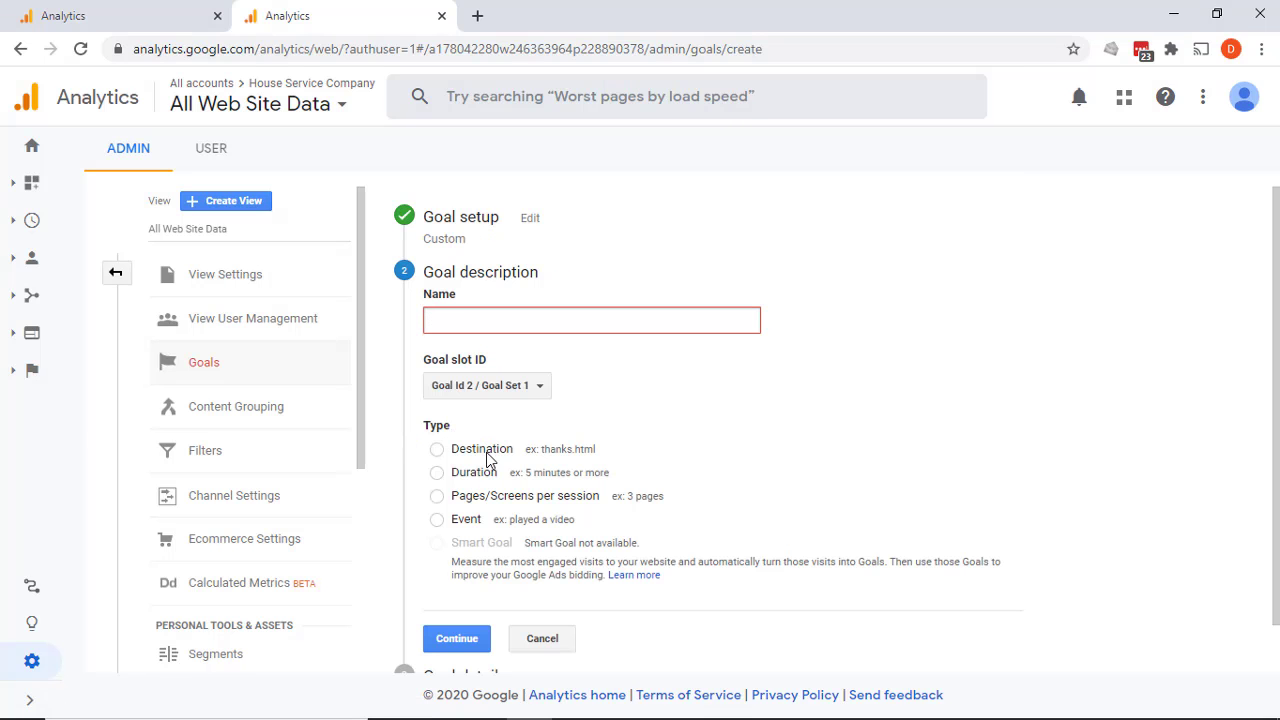